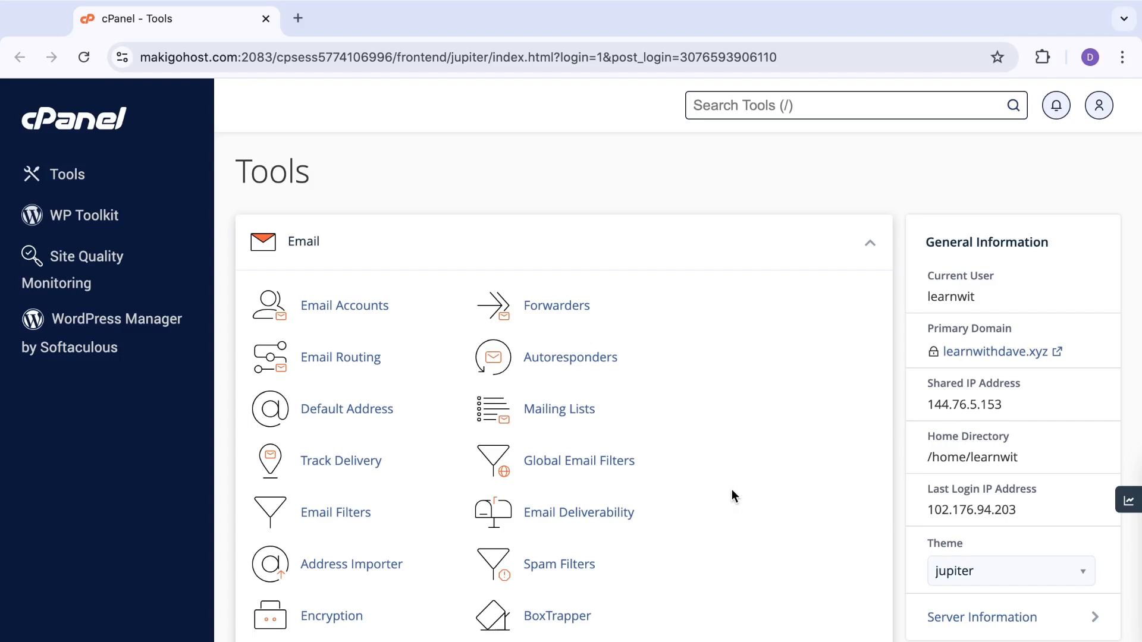
Open Email Accounts and review the four listed accounts, including admin, bills and support, with their storage usage.
scroll(458, 254, down, 1)
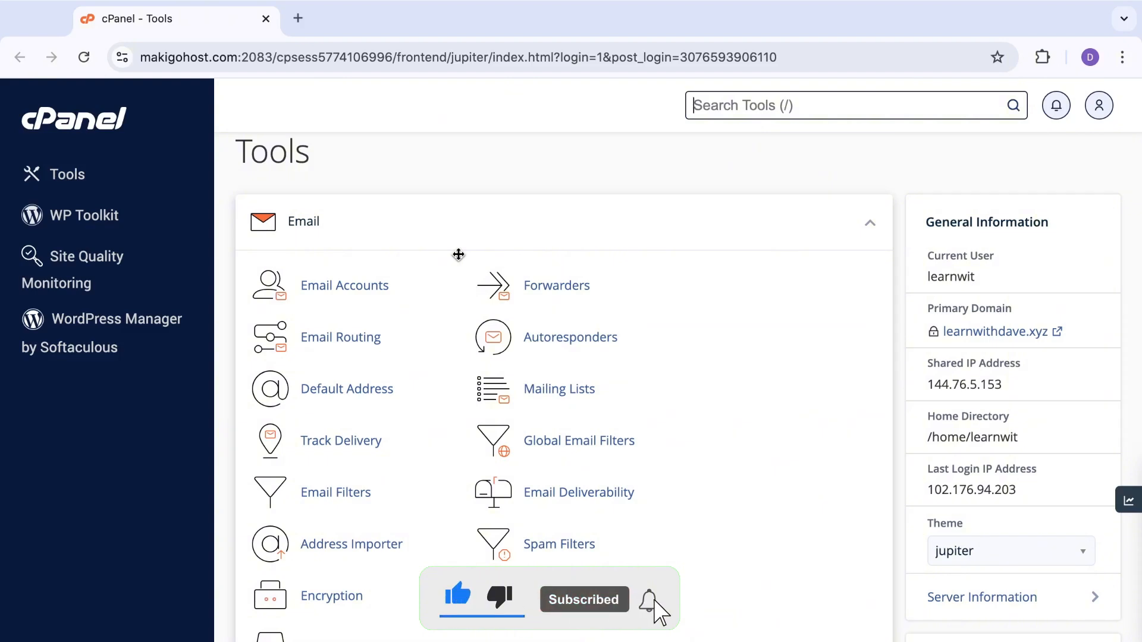
scroll(458, 254, down, 2)
scroll(458, 255, up, 3)
scroll(458, 255, down, 2)
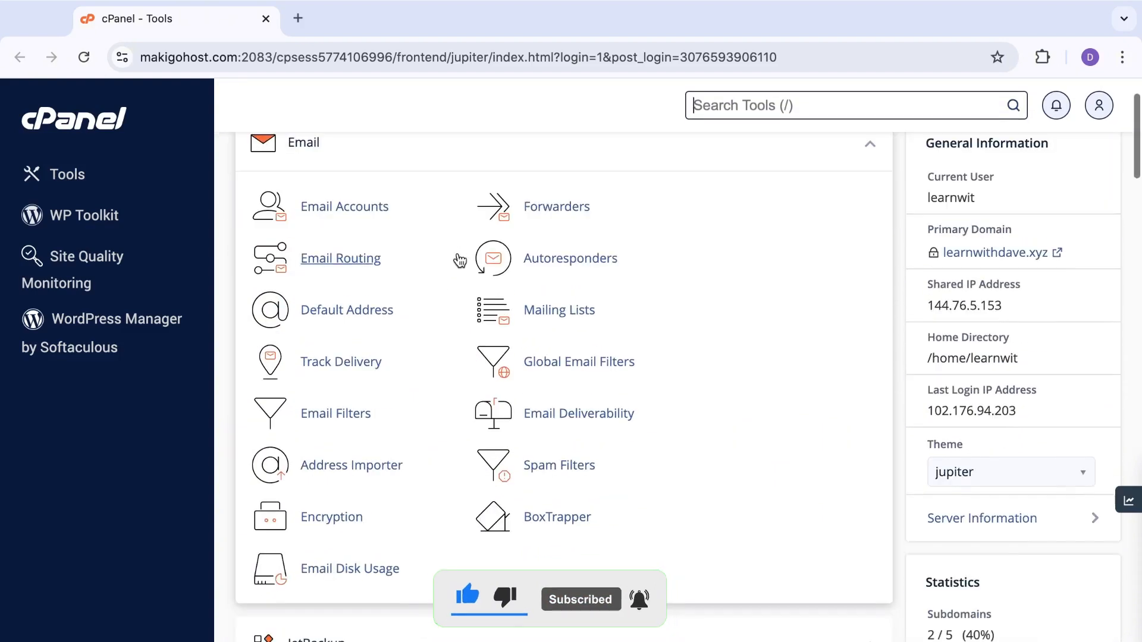
click(351, 212)
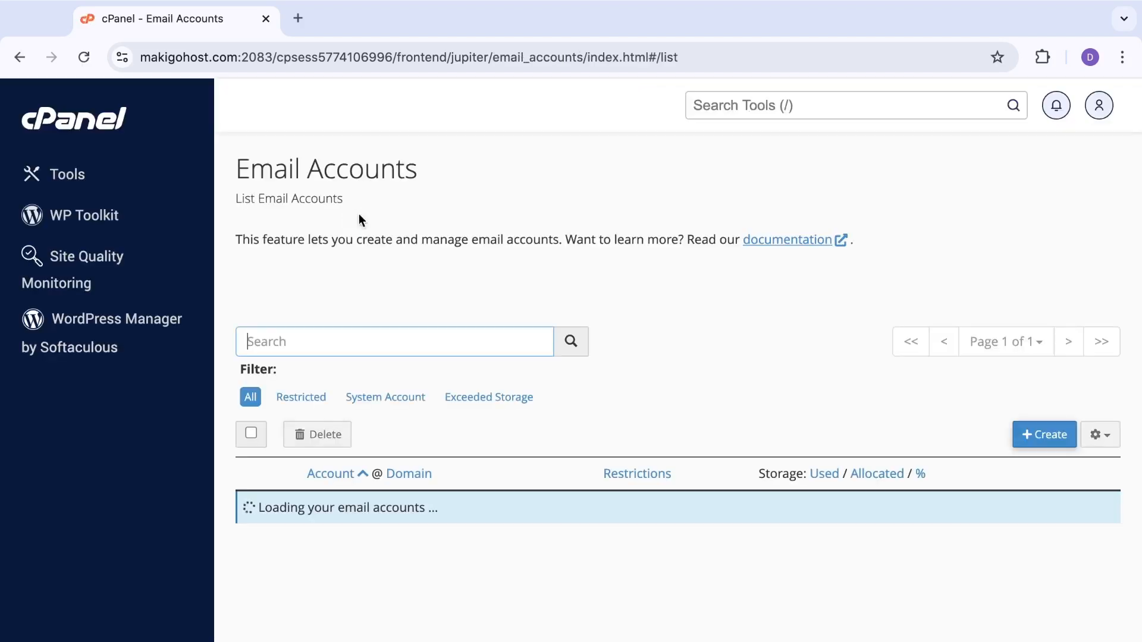
scroll(450, 298, down, 2)
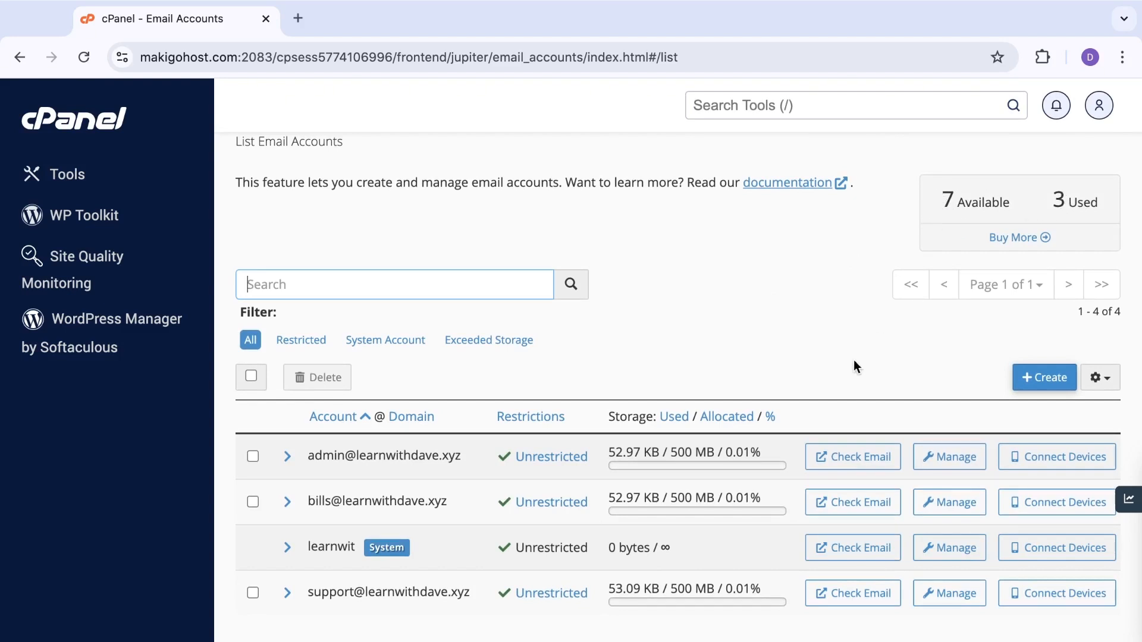
scroll(848, 354, down, 1)
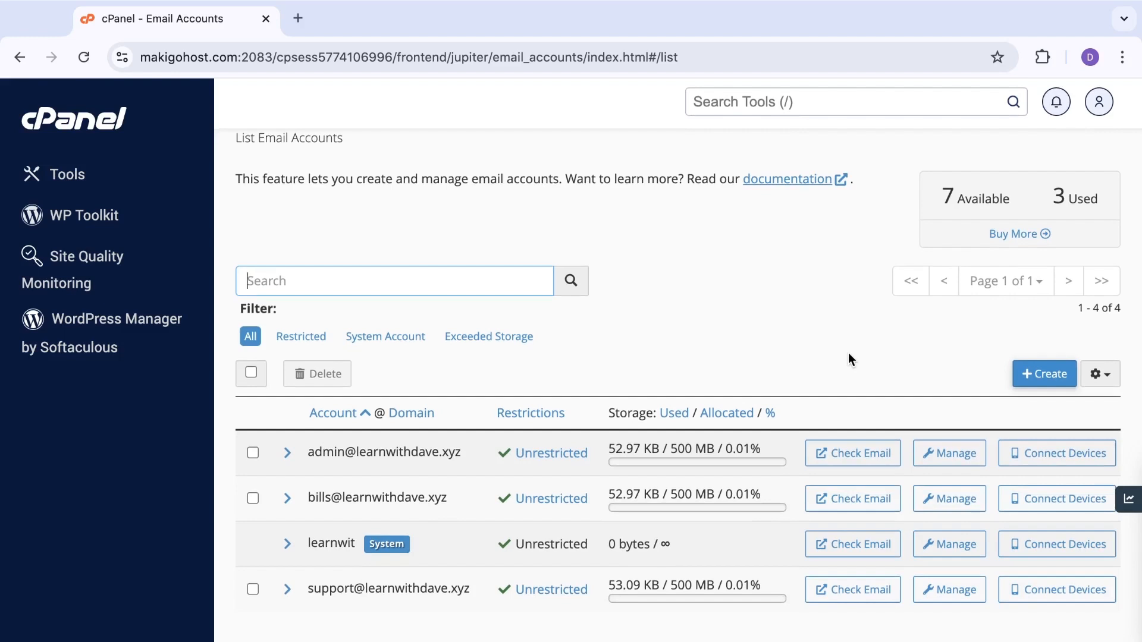
scroll(848, 355, up, 1)
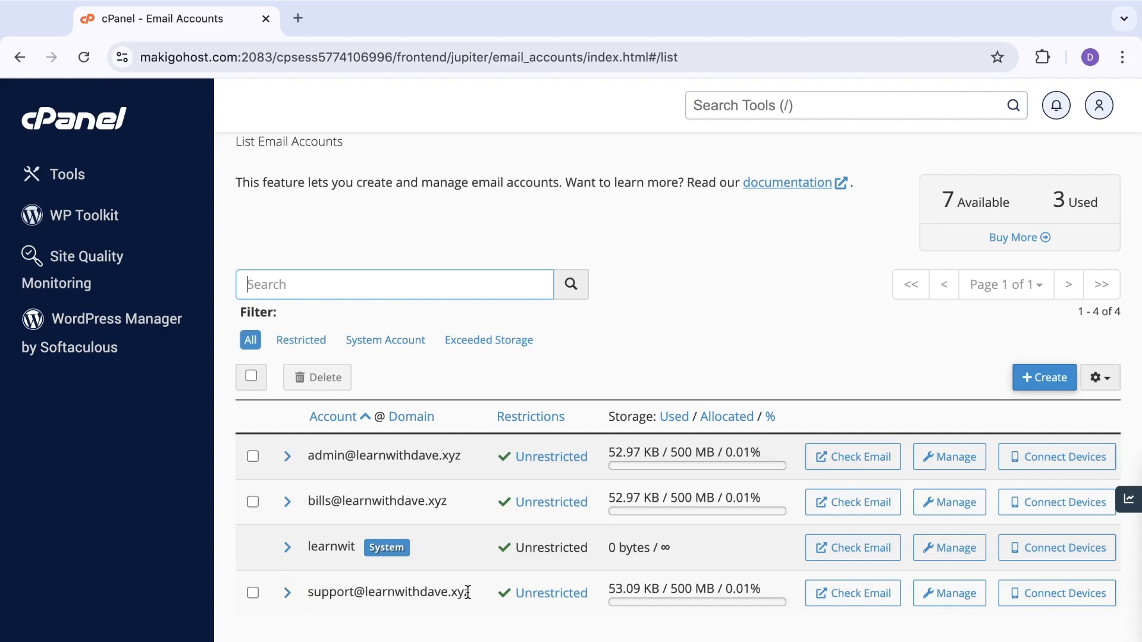
scroll(471, 528, up, 2)
scroll(471, 528, down, 2)
scroll(471, 528, up, 2)
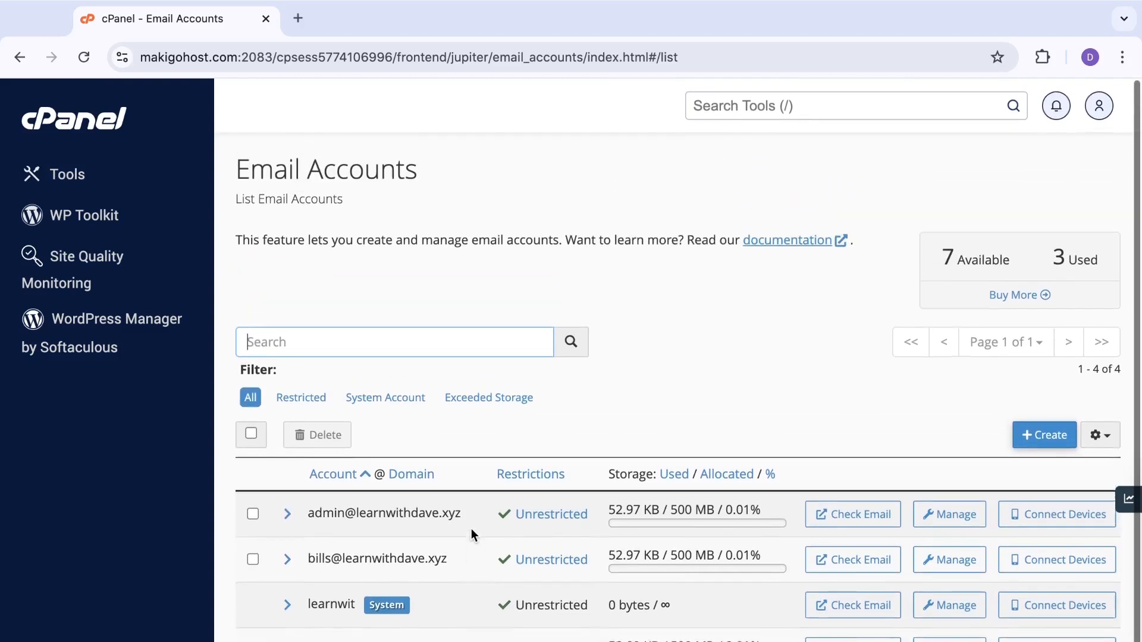
scroll(471, 527, down, 2)
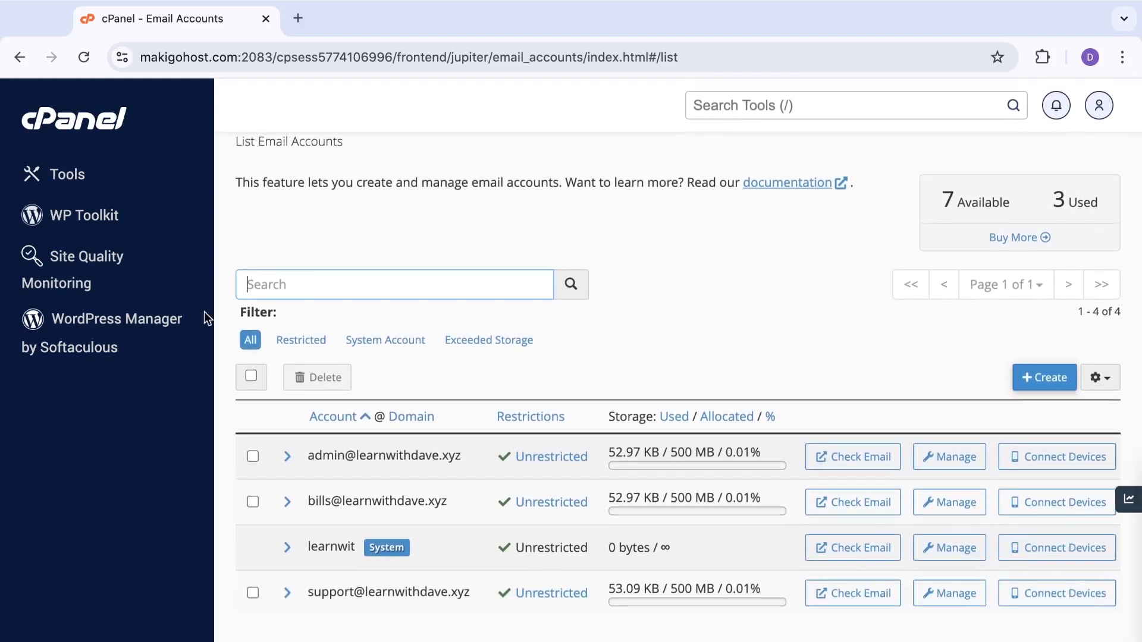
From Tools, open File Manager on /home/learnwit and select the mail folder.
click(67, 175)
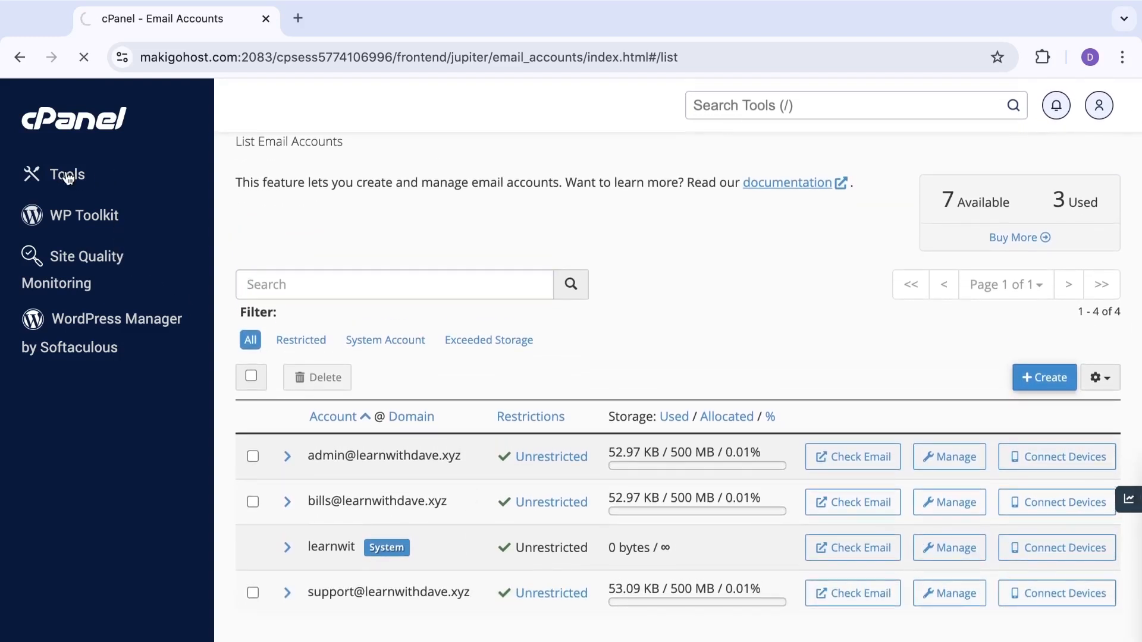
scroll(345, 386, down, 2)
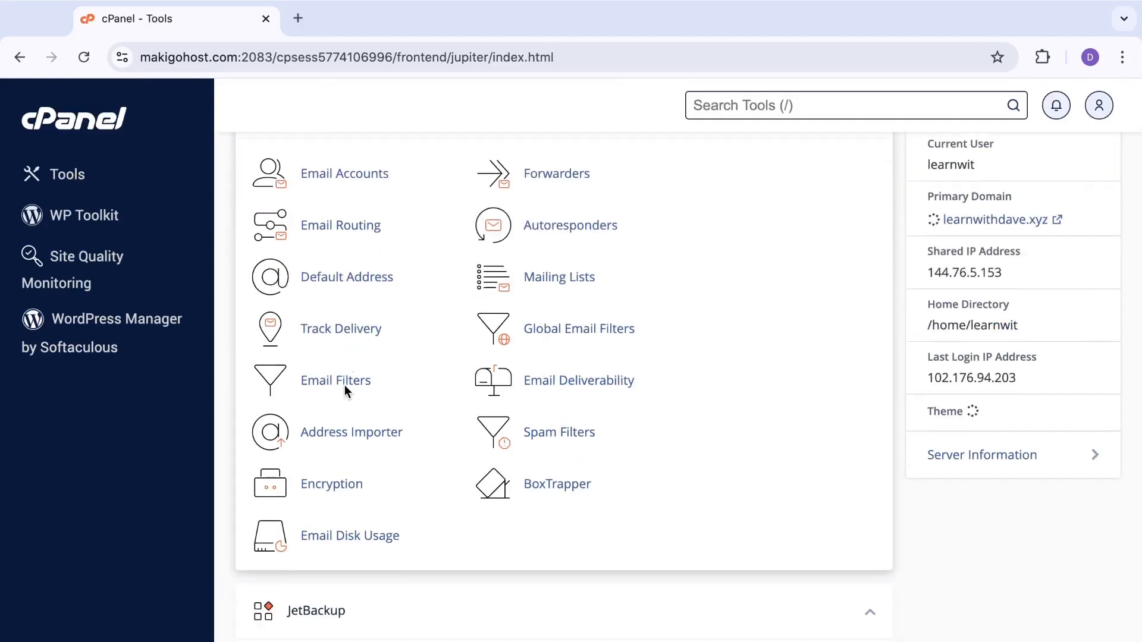
scroll(344, 384, down, 13)
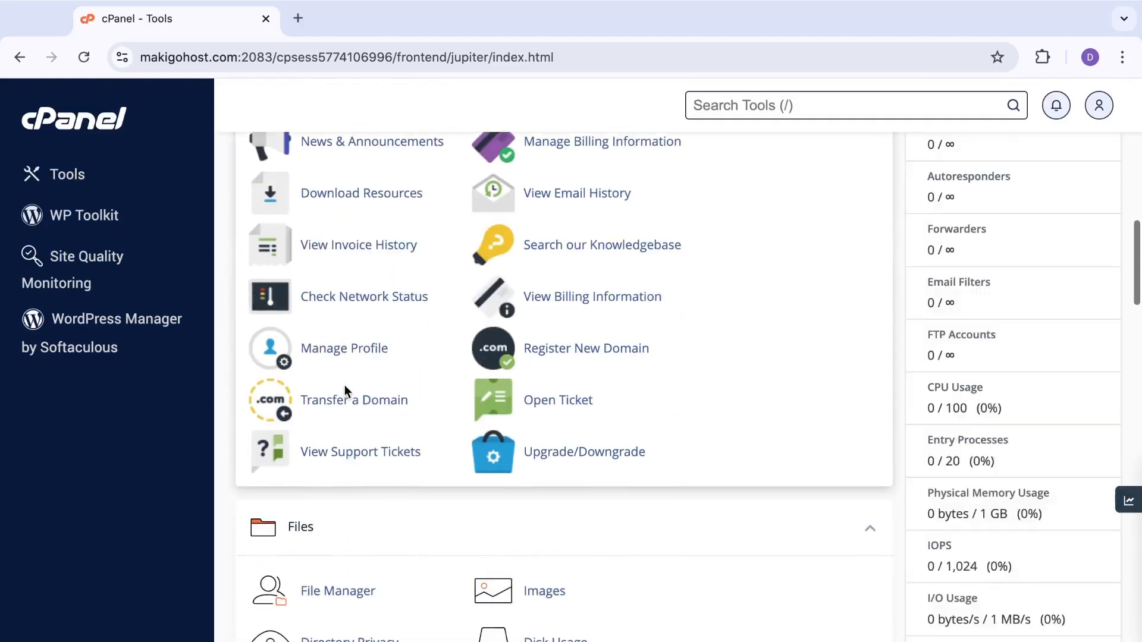
scroll(345, 384, down, 3)
click(344, 384)
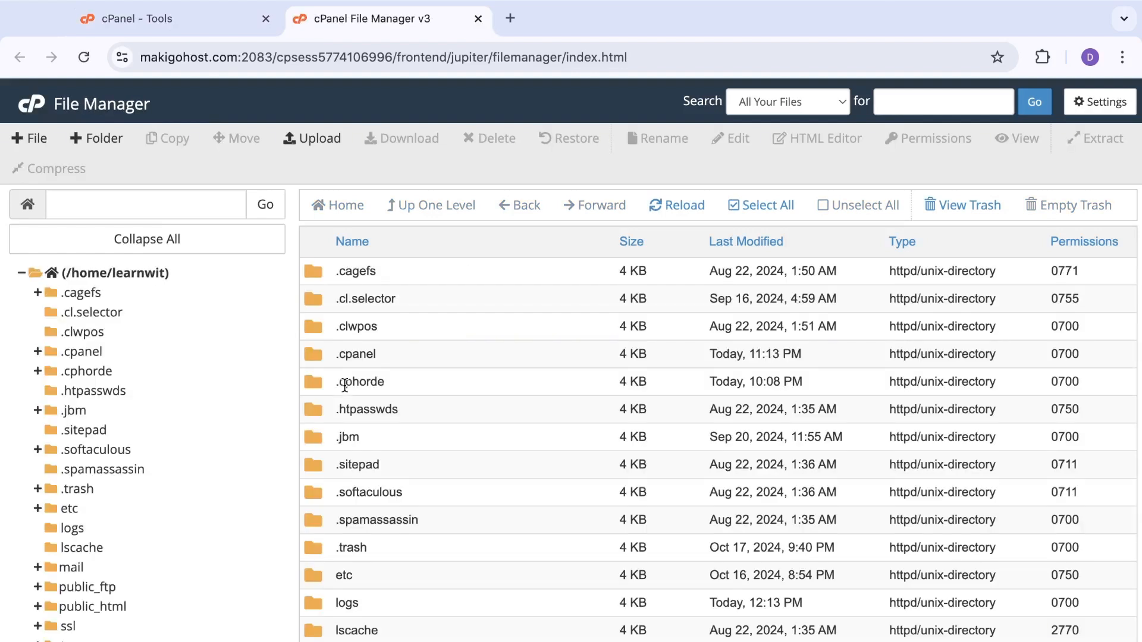
scroll(344, 386, down, 1)
scroll(344, 386, down, 4)
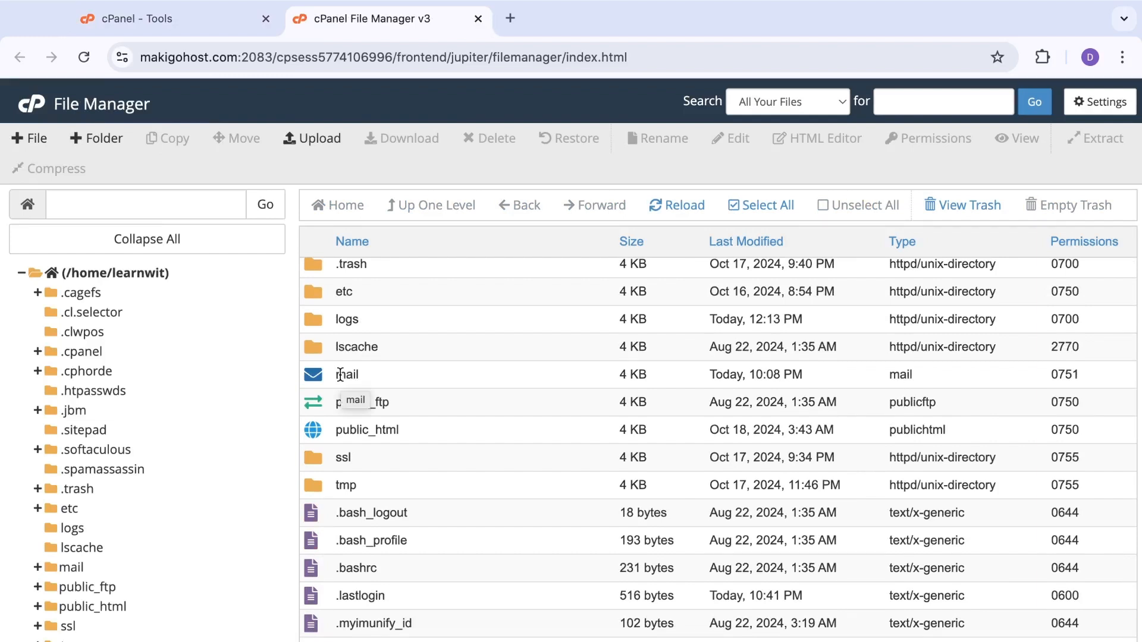
click(340, 375)
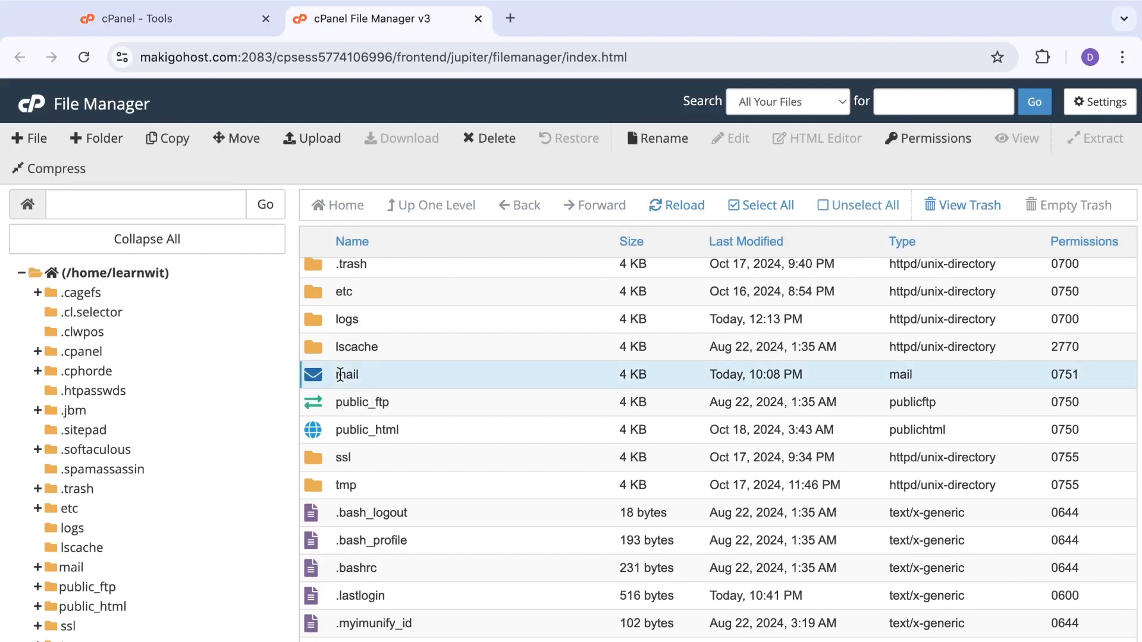
Compress the mail folder into a mail.zip archive in the home directory.
right_click(341, 374)
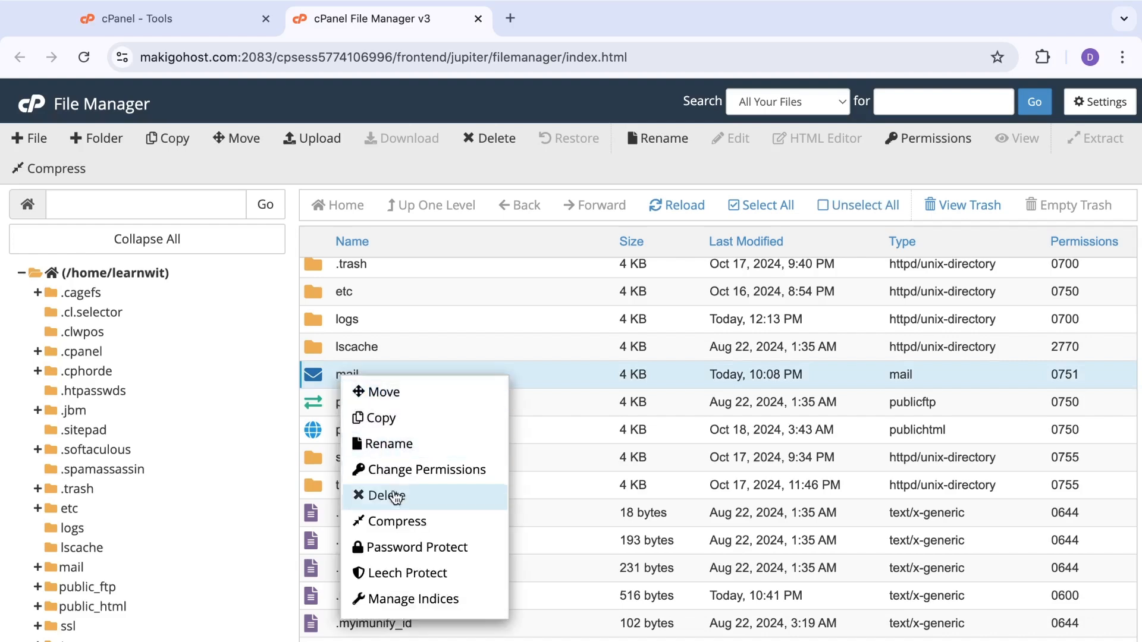
click(394, 521)
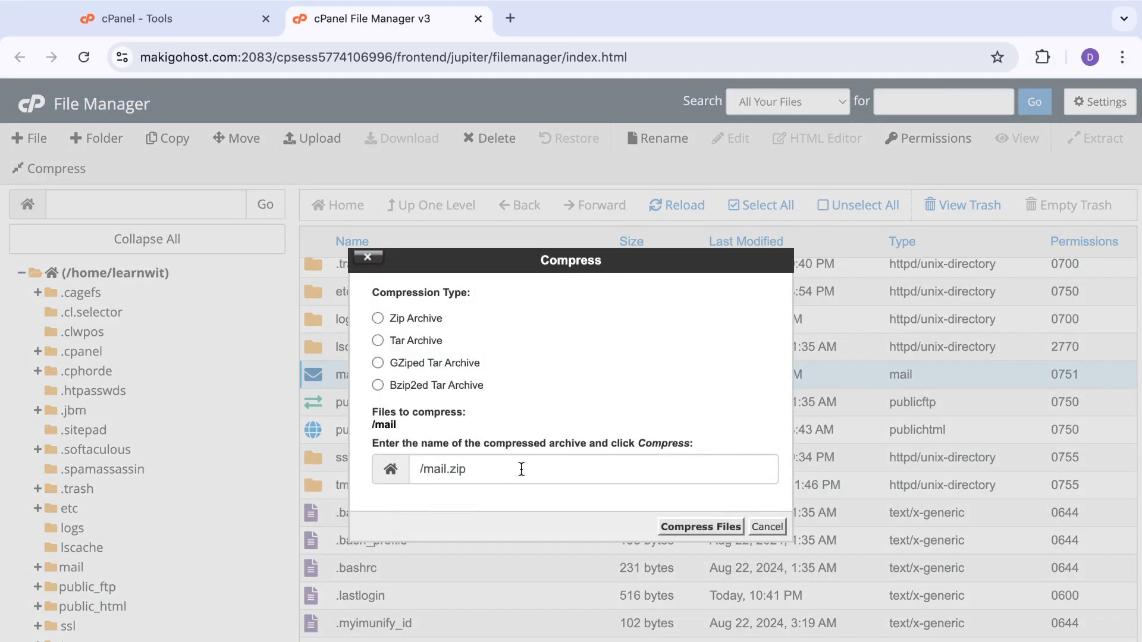
click(698, 527)
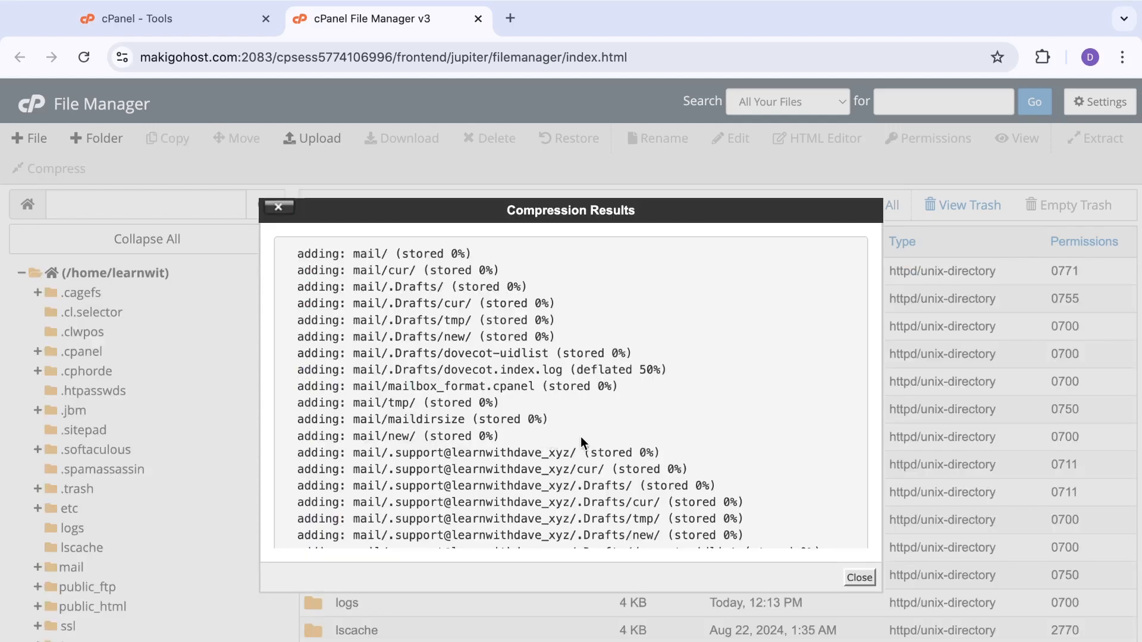
click(858, 577)
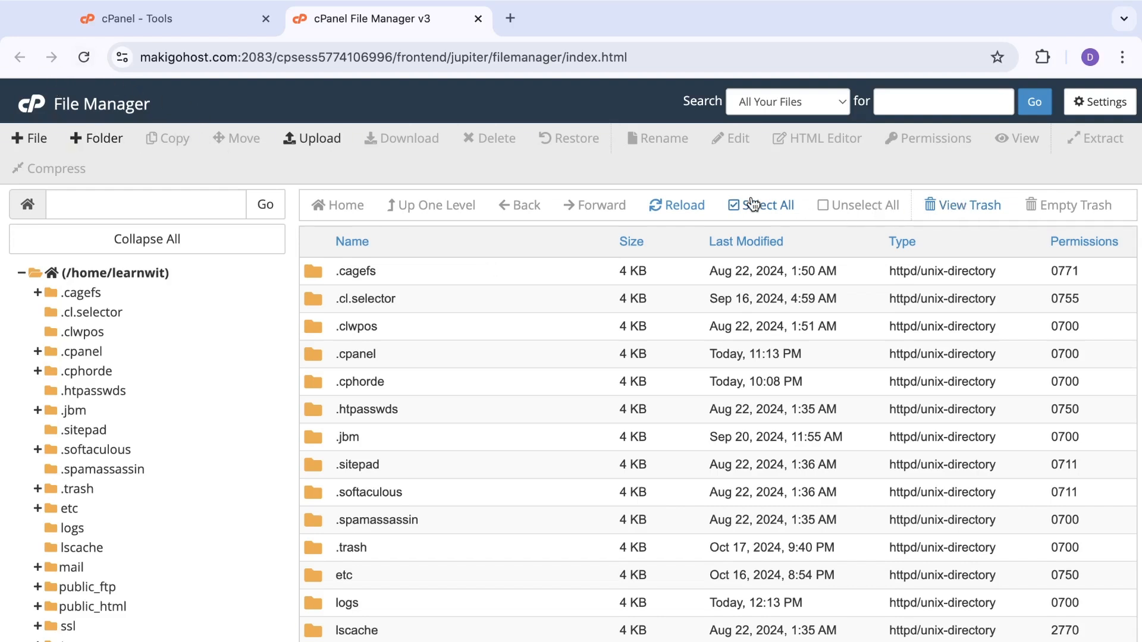
Reload the file listing and download mail.zip (156 KB) to the computer.
click(672, 203)
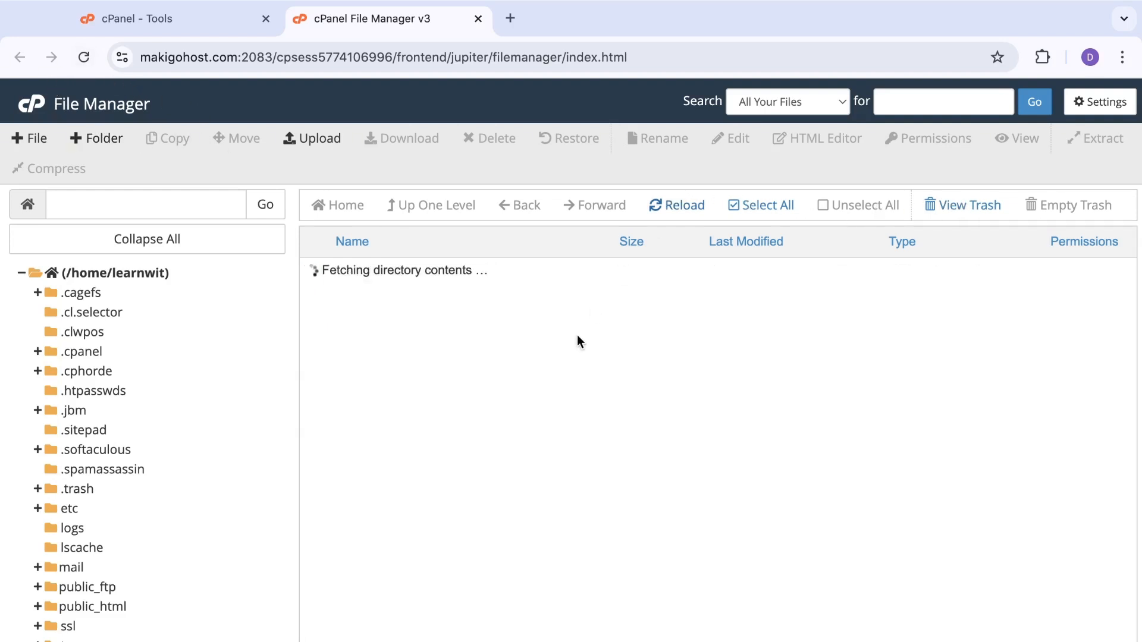
scroll(538, 440, down, 2)
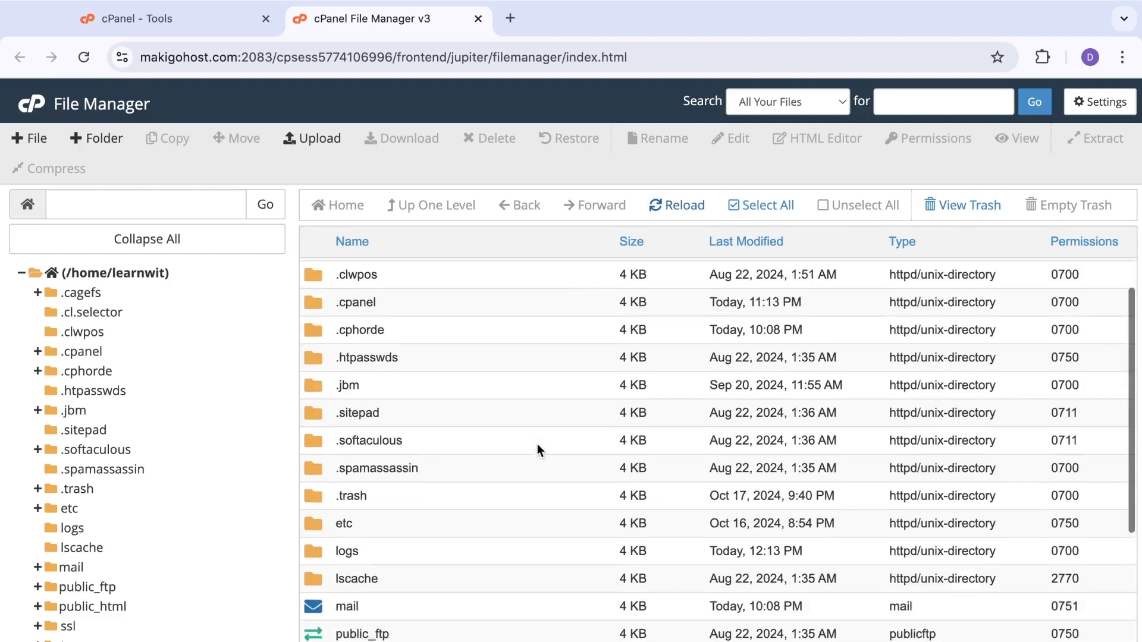
scroll(537, 443, down, 6)
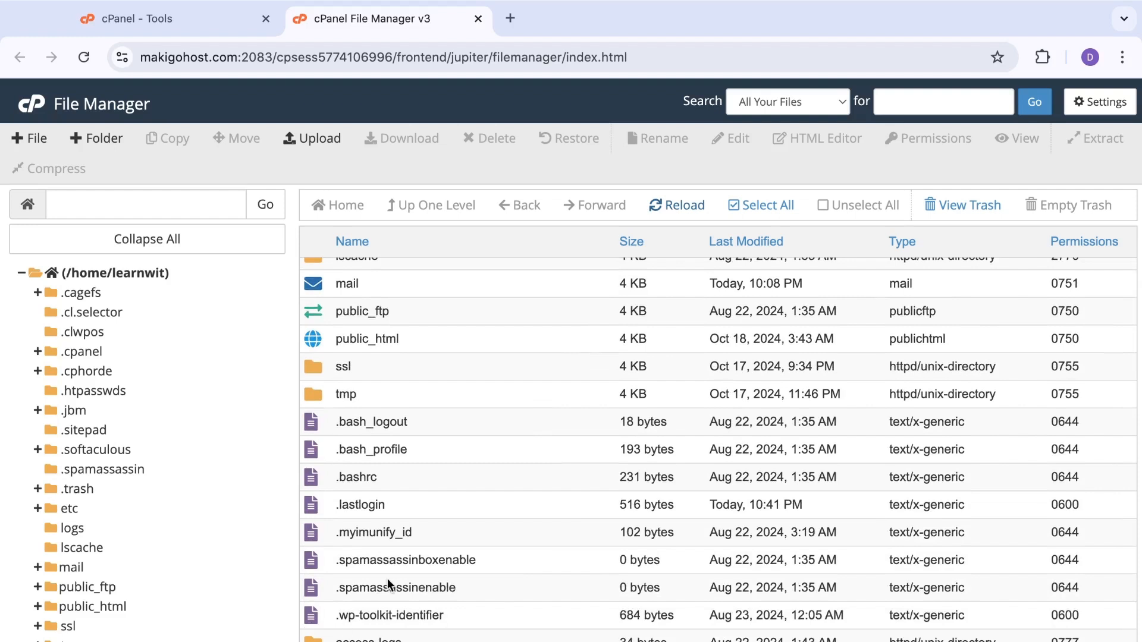
click(333, 142)
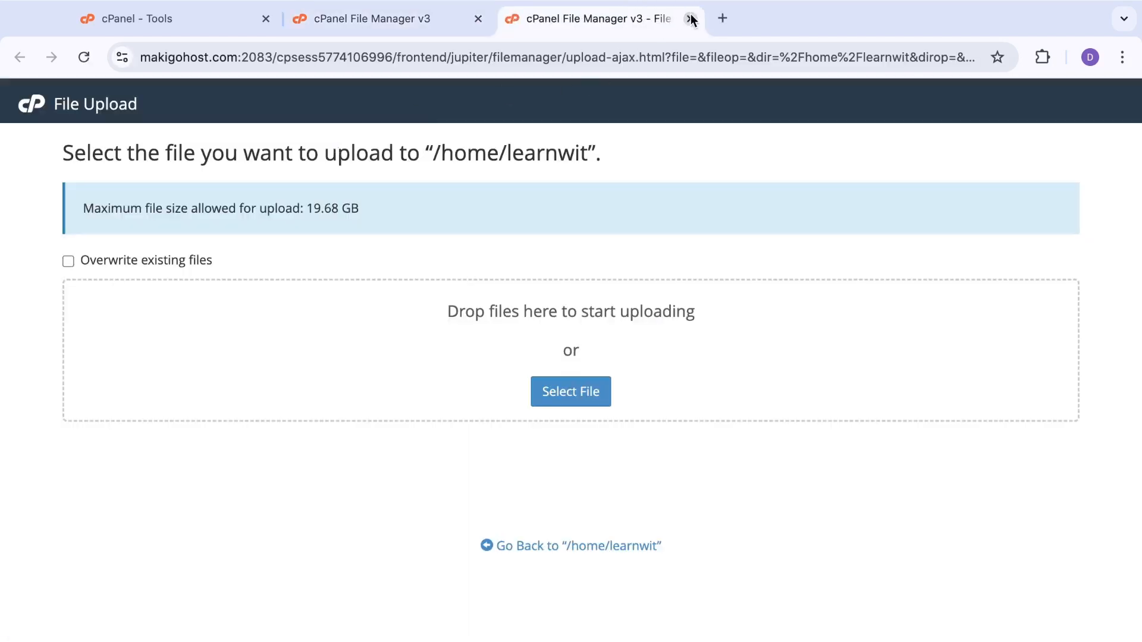
click(691, 19)
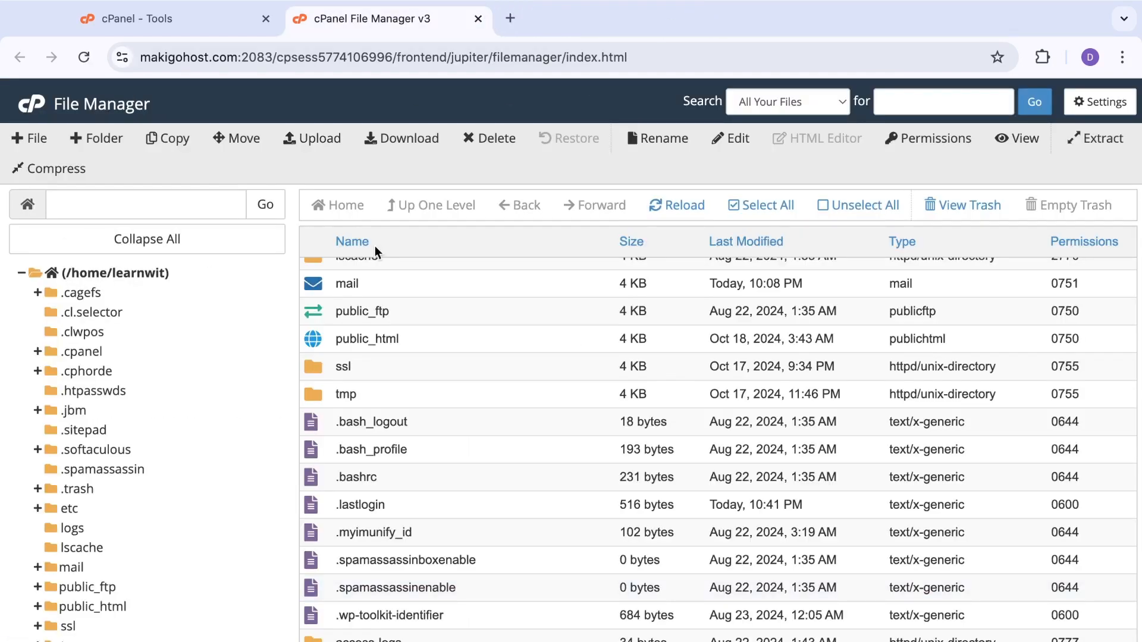
click(404, 146)
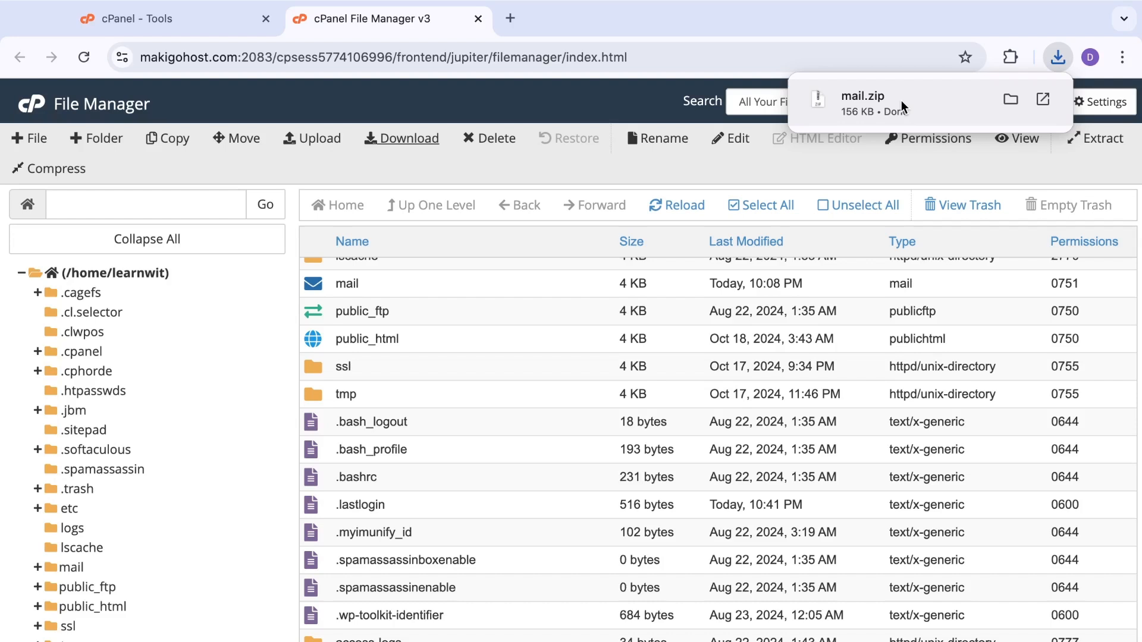
scroll(541, 400, up, 3)
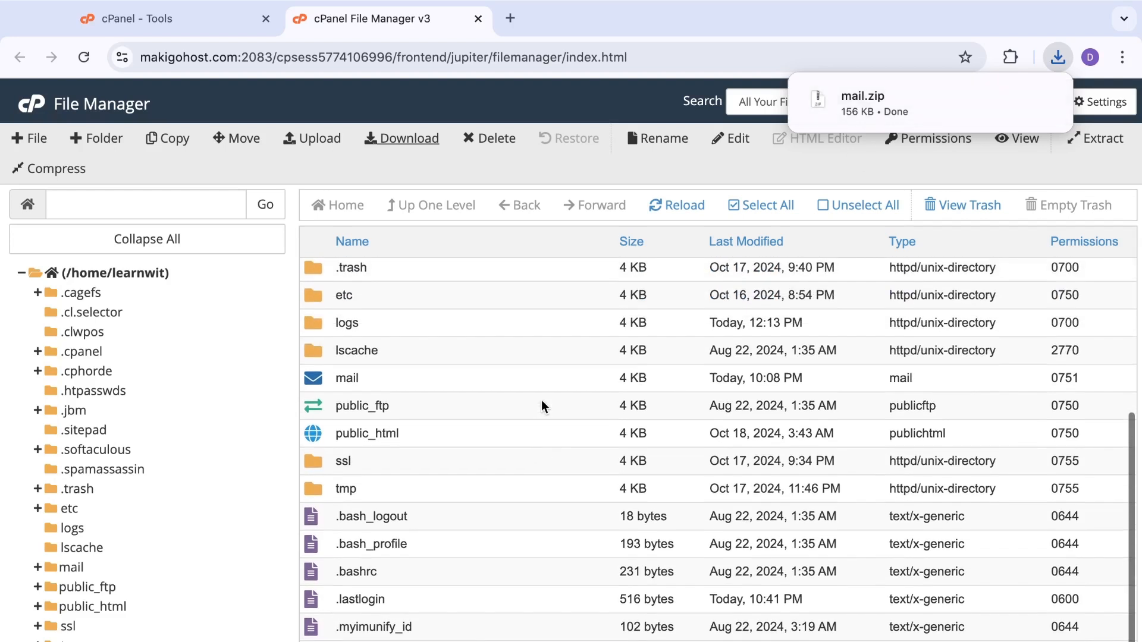
Delete the old account's mail folder to the trash.
click(415, 376)
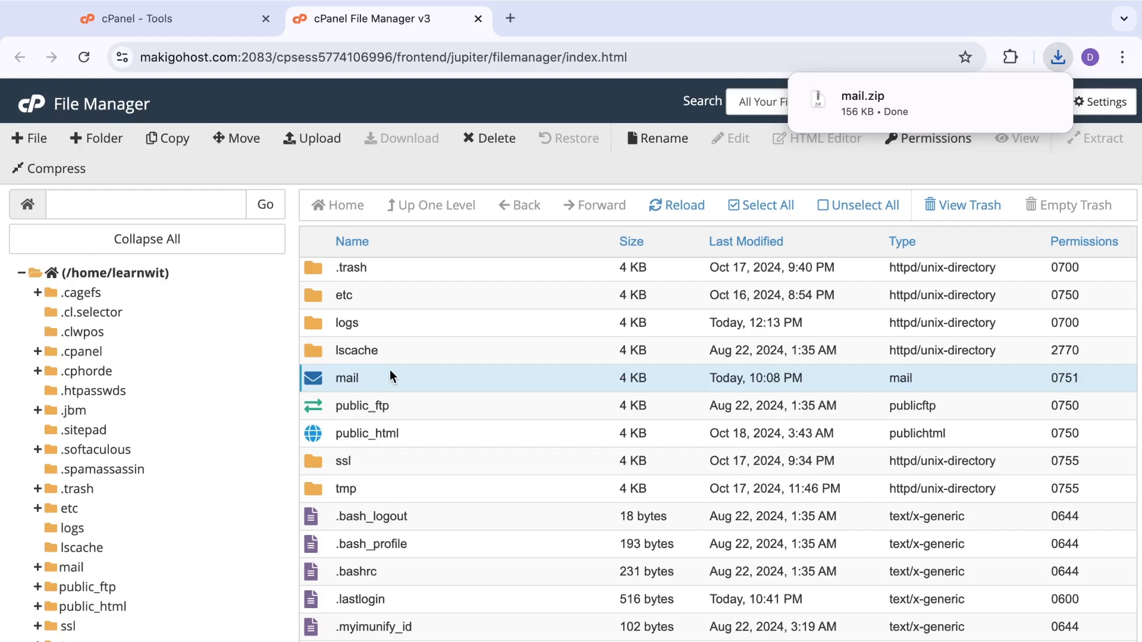
click(490, 136)
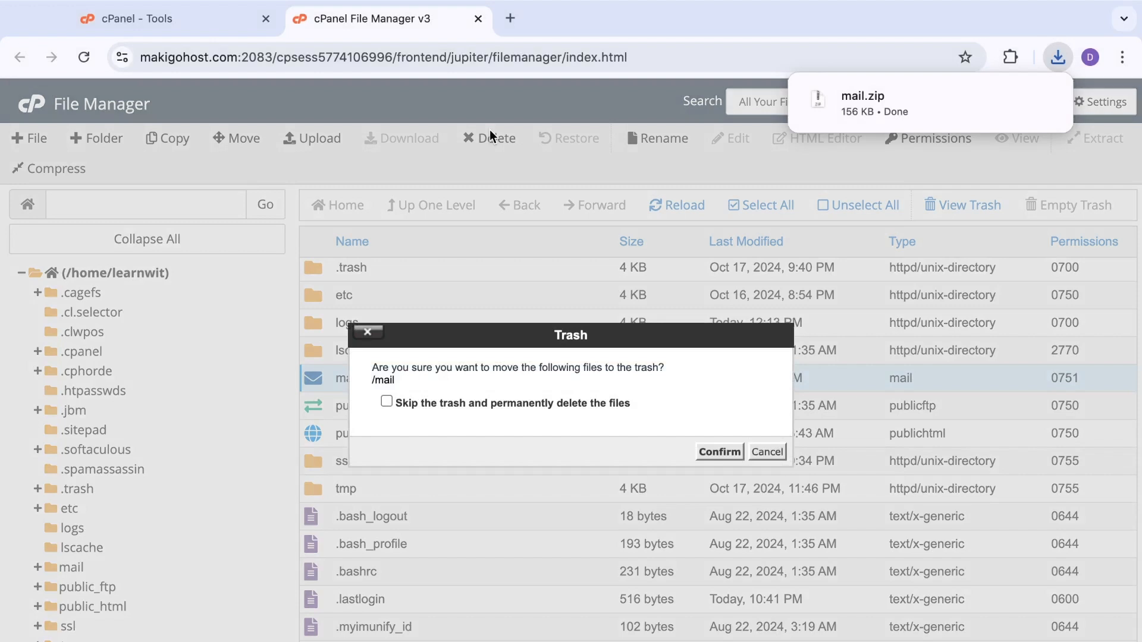
click(720, 452)
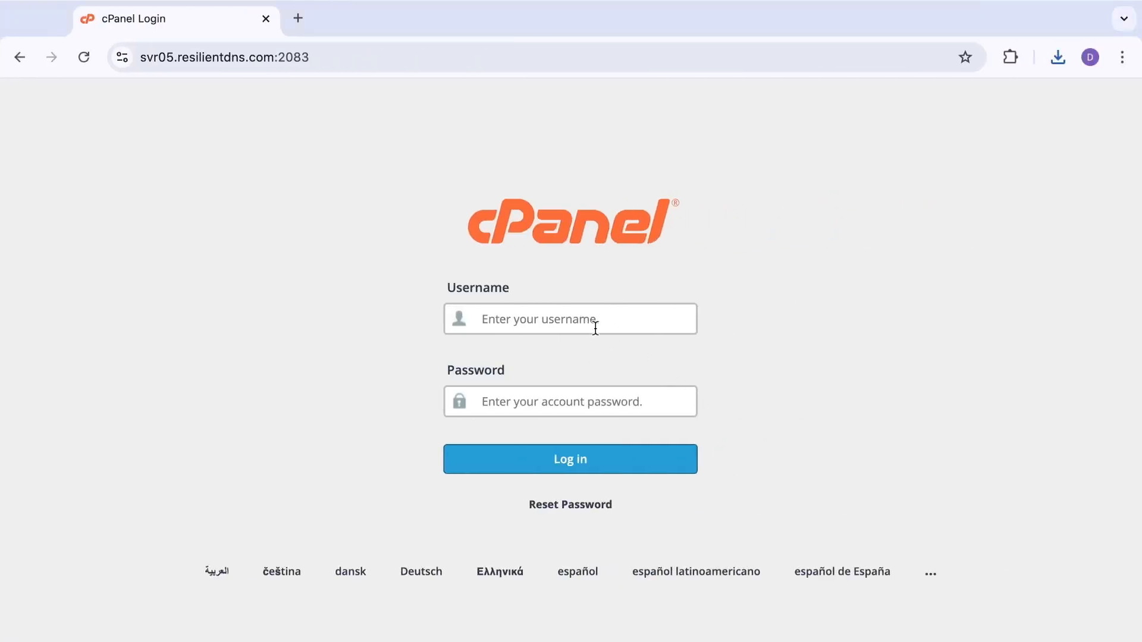
Log in to the new server's cPanel with the account username and pasted password.
click(599, 319)
text(david)
click(568, 402)
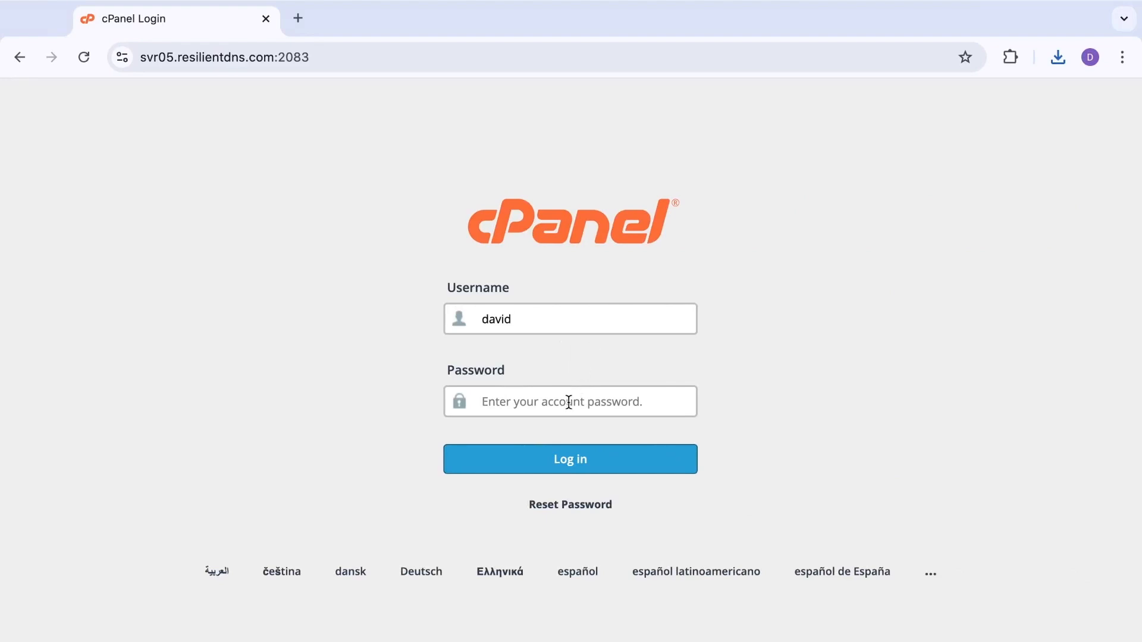
text(•)
key(BackSpace)
key(ctrl+v)
click(578, 464)
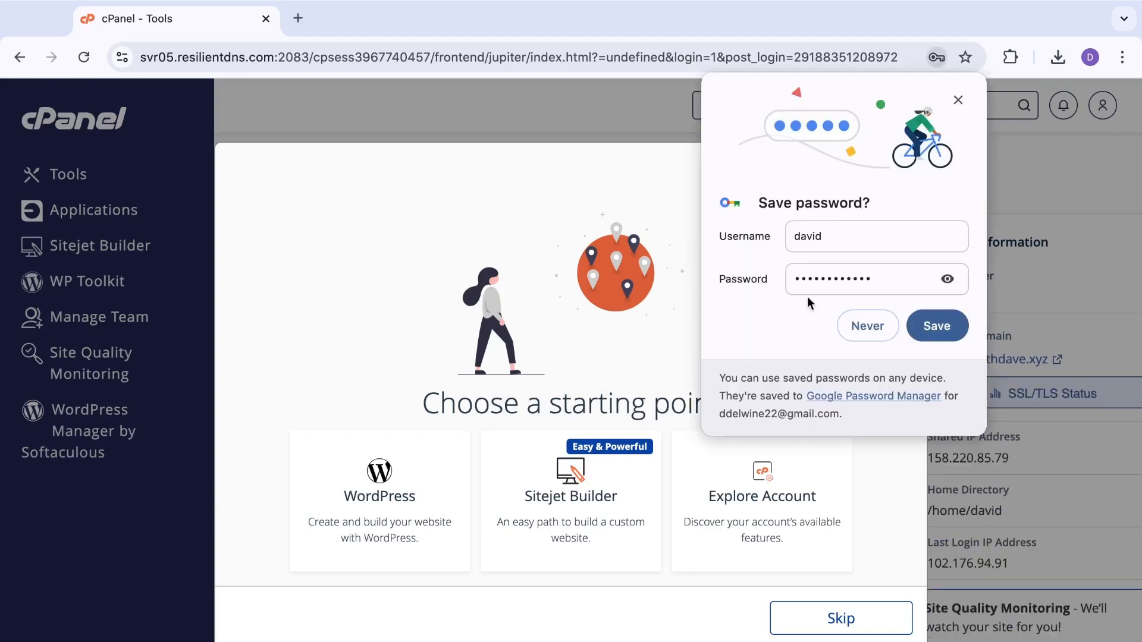
Decline Chrome's password saving and skip the 'Choose a starting point' welcome dialog.
click(871, 326)
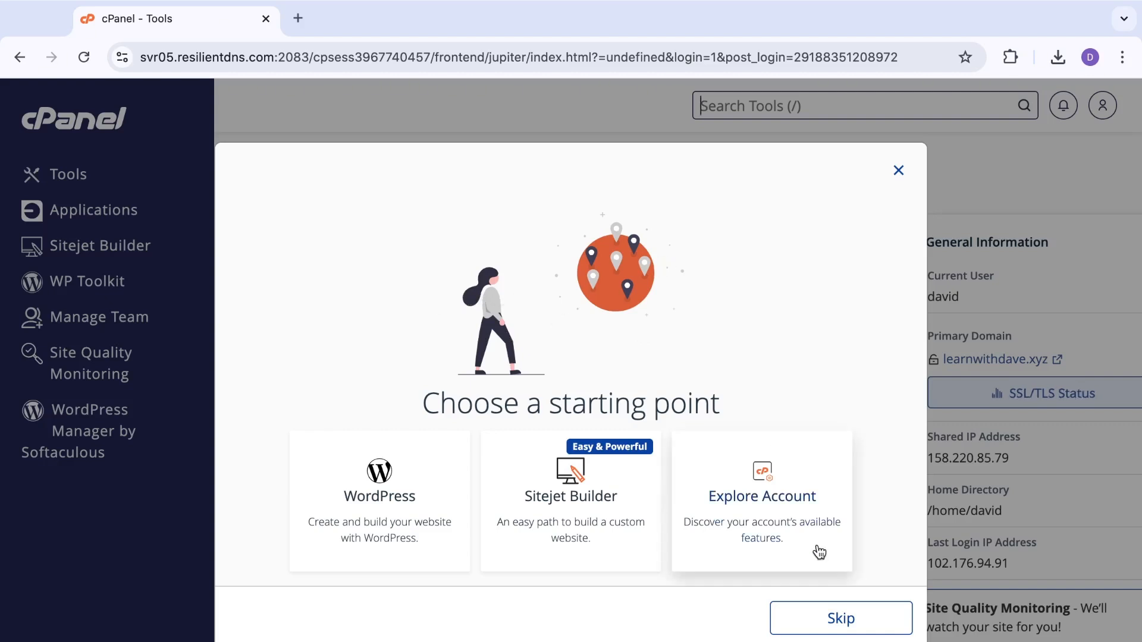
click(850, 620)
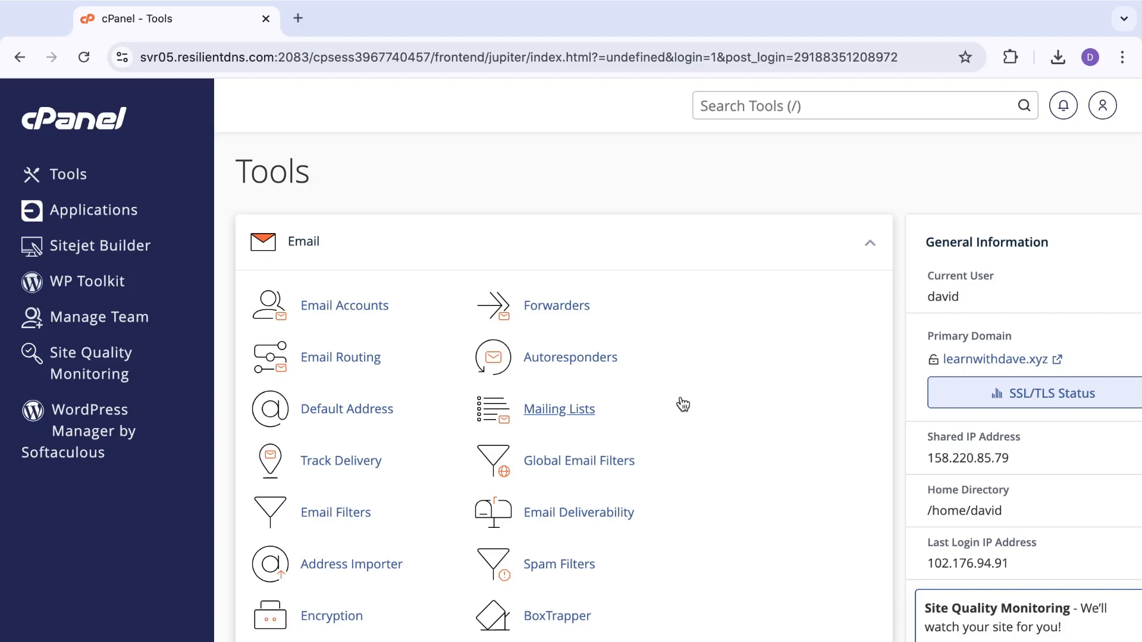
scroll(683, 404, down, 2)
scroll(683, 404, up, 1)
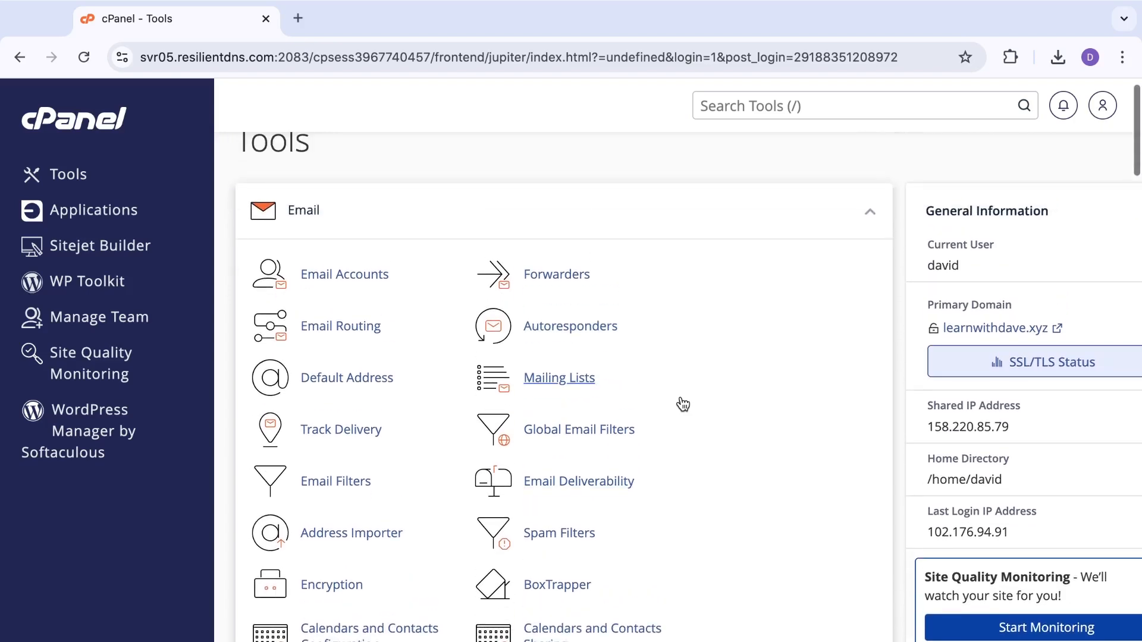
In the new account's File Manager, open the mail folder to inspect it, then return to home.
scroll(415, 440, down, 3)
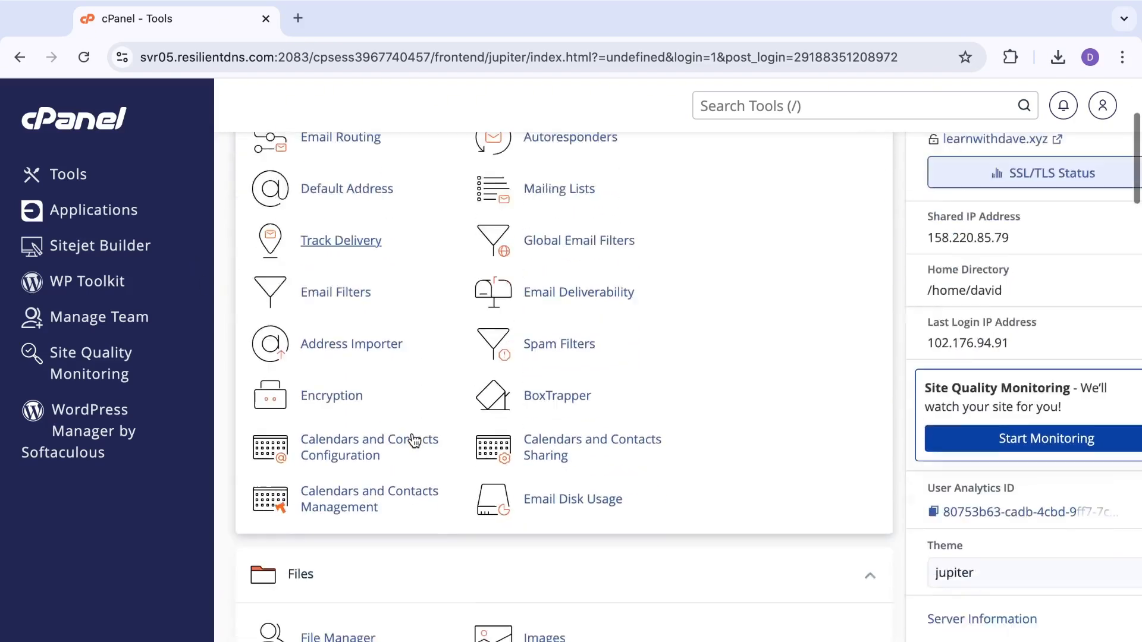
scroll(413, 439, down, 5)
click(357, 373)
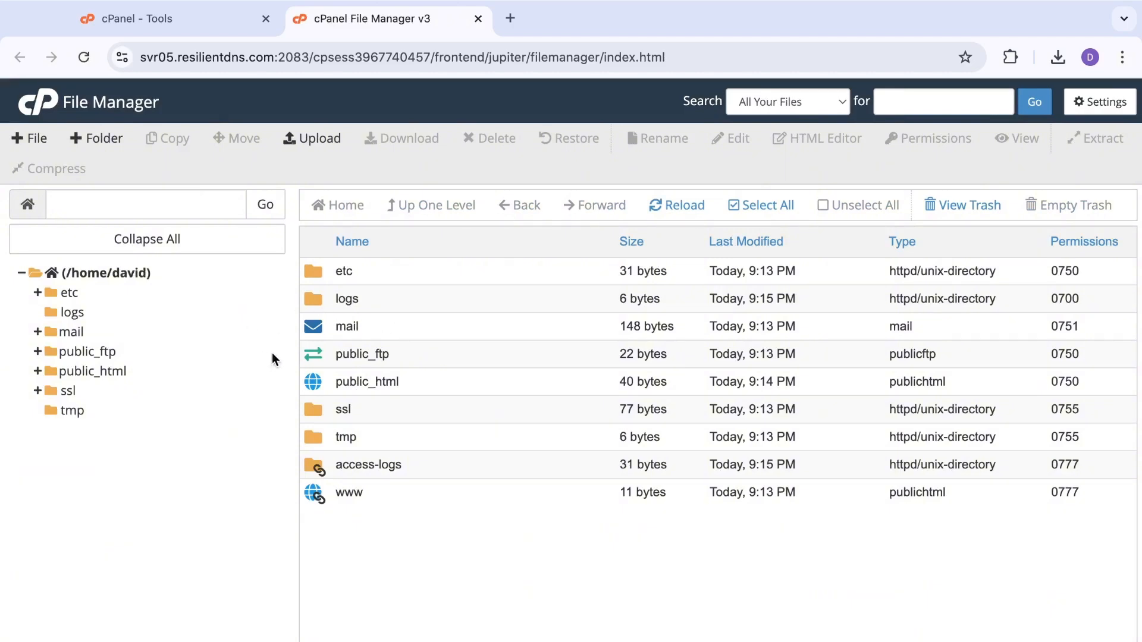
click(361, 330)
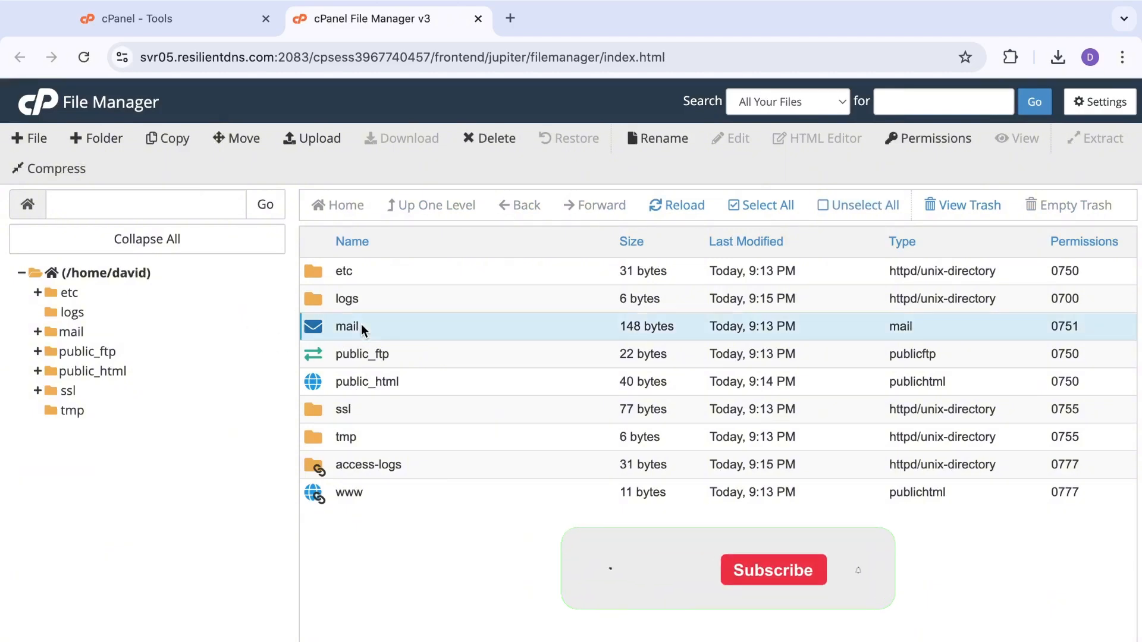
double_click(362, 326)
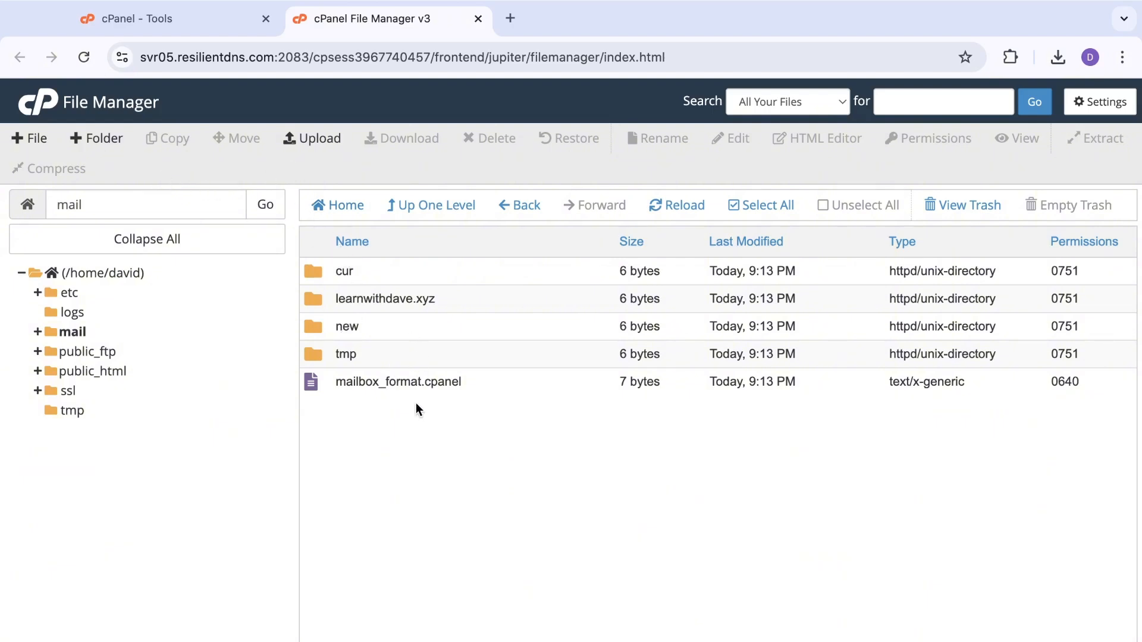
click(446, 207)
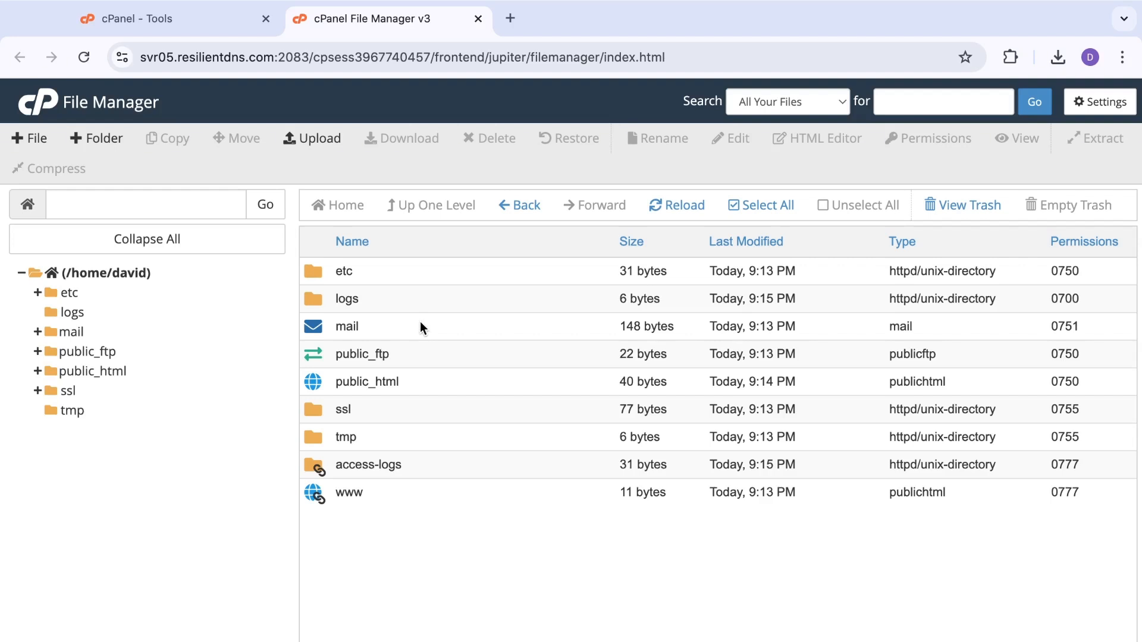
Trash the new account's mail folder and bring up the Upload page for the home folder.
click(420, 324)
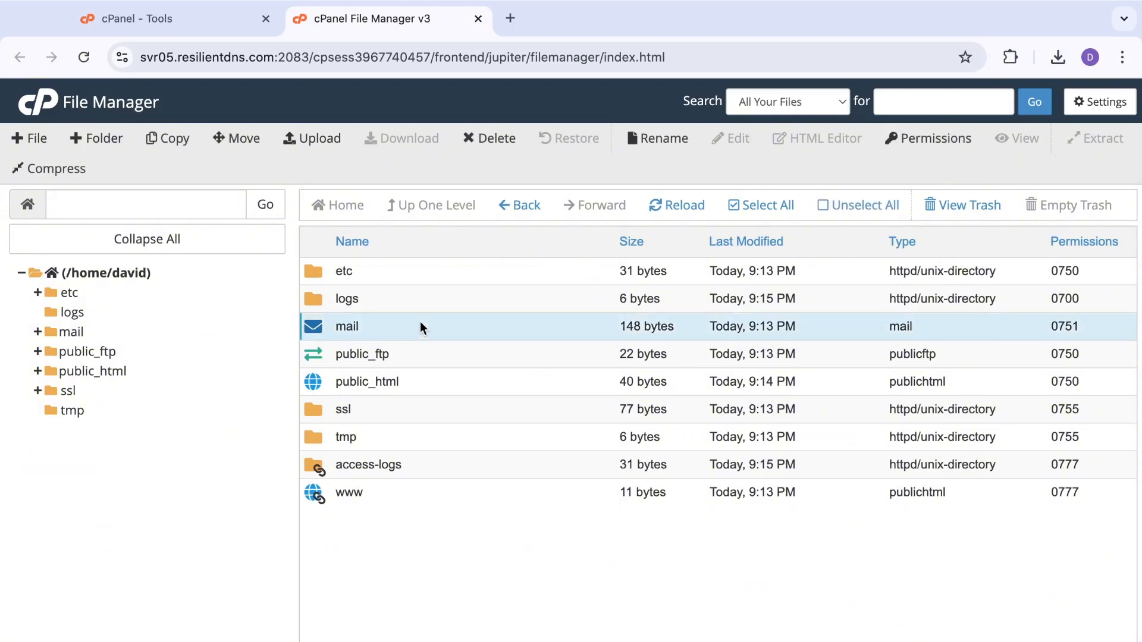
click(489, 138)
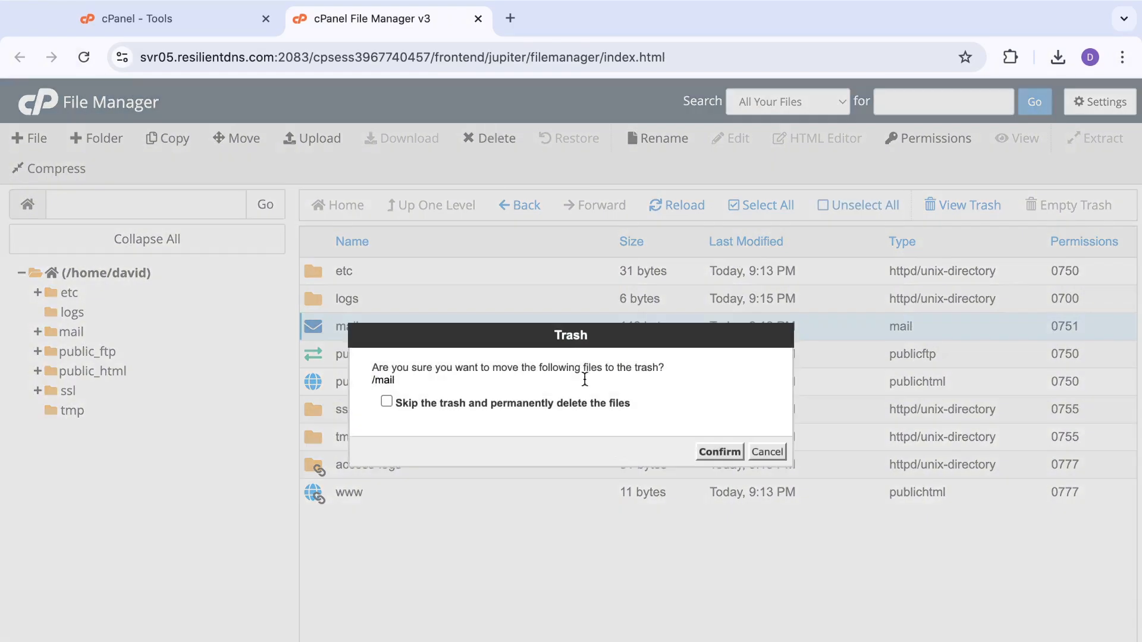
click(733, 451)
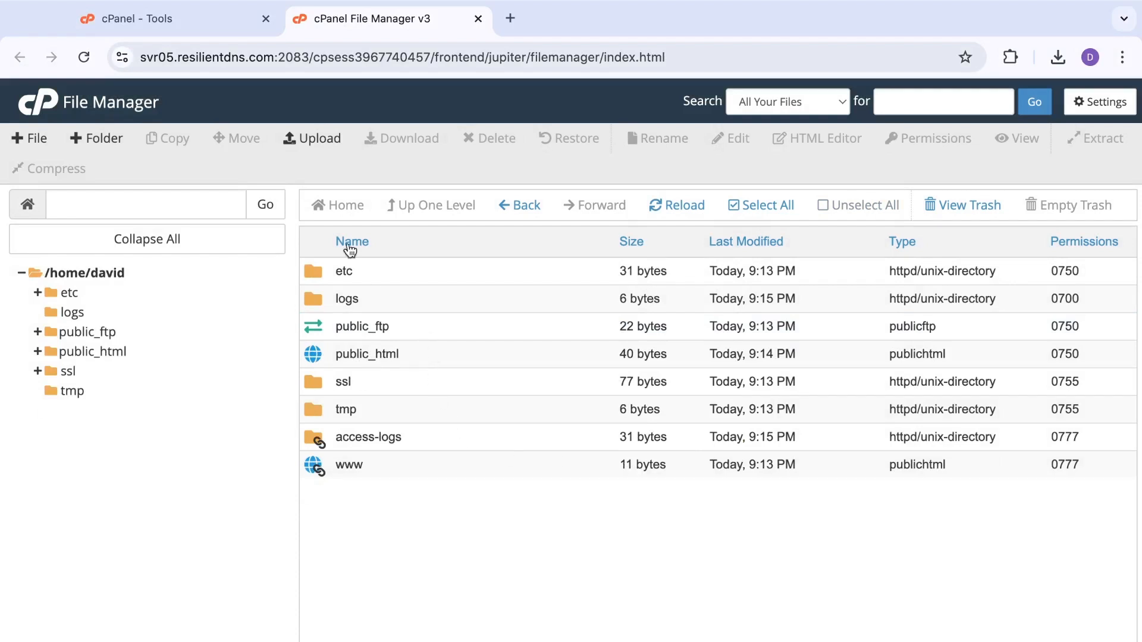
click(315, 142)
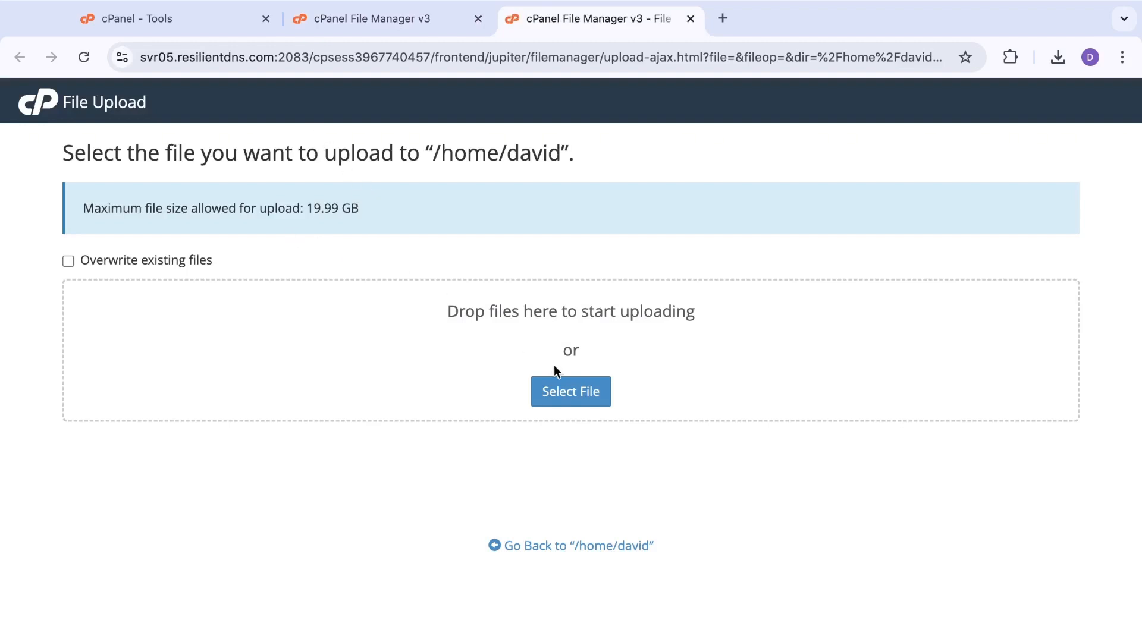
Upload mail.zip from Downloads into the new home folder, where it lists at 156.02 KB.
click(563, 388)
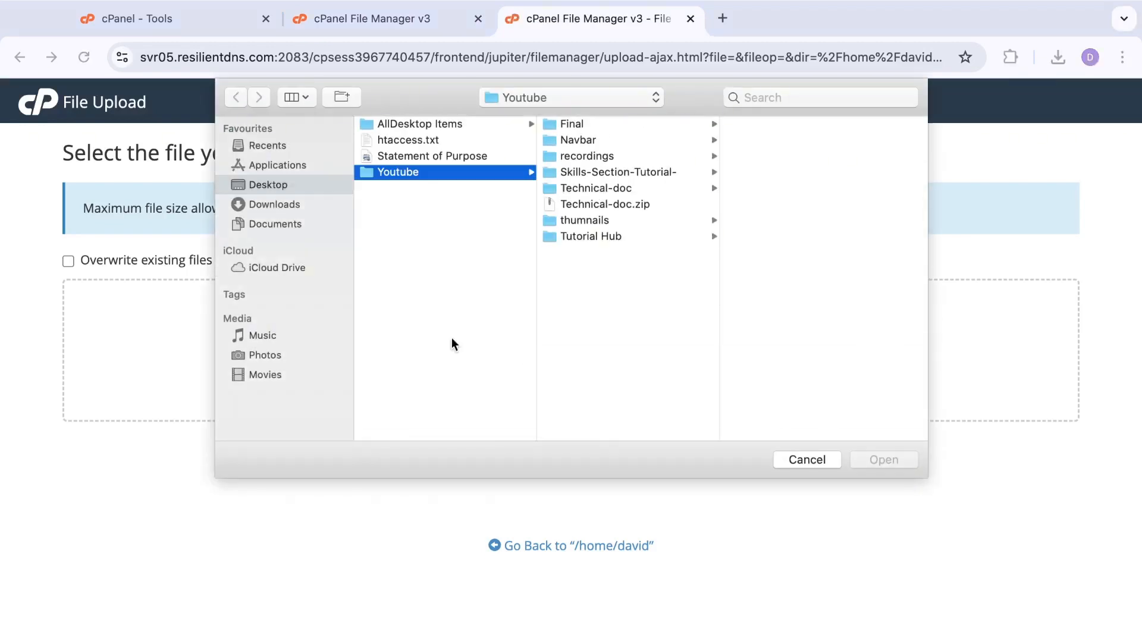
click(282, 206)
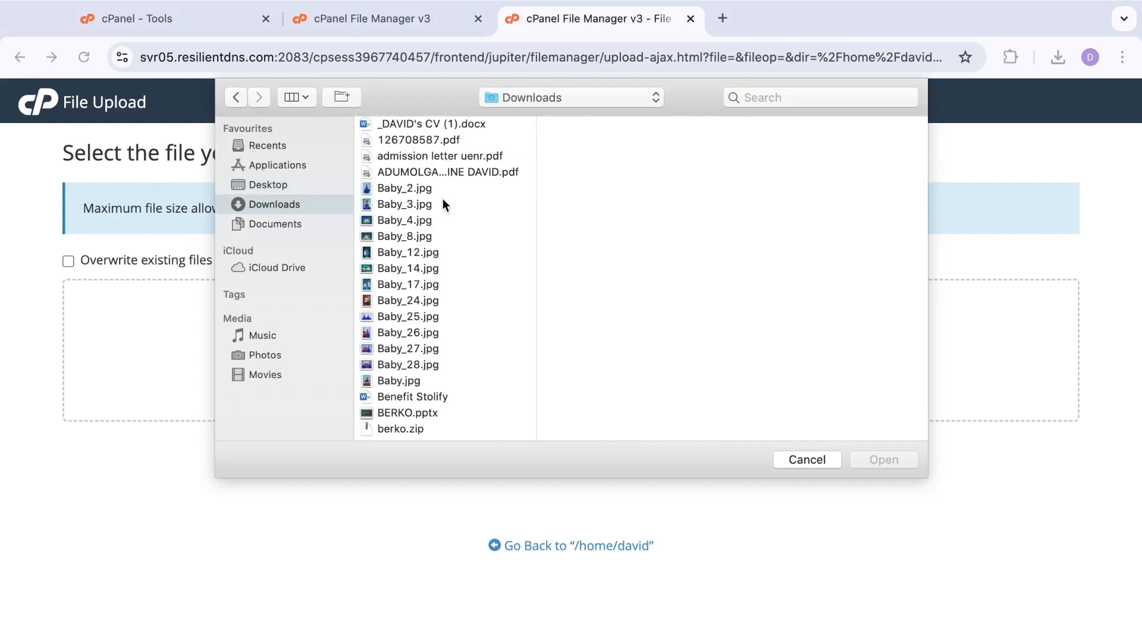
scroll(430, 335, down, 10)
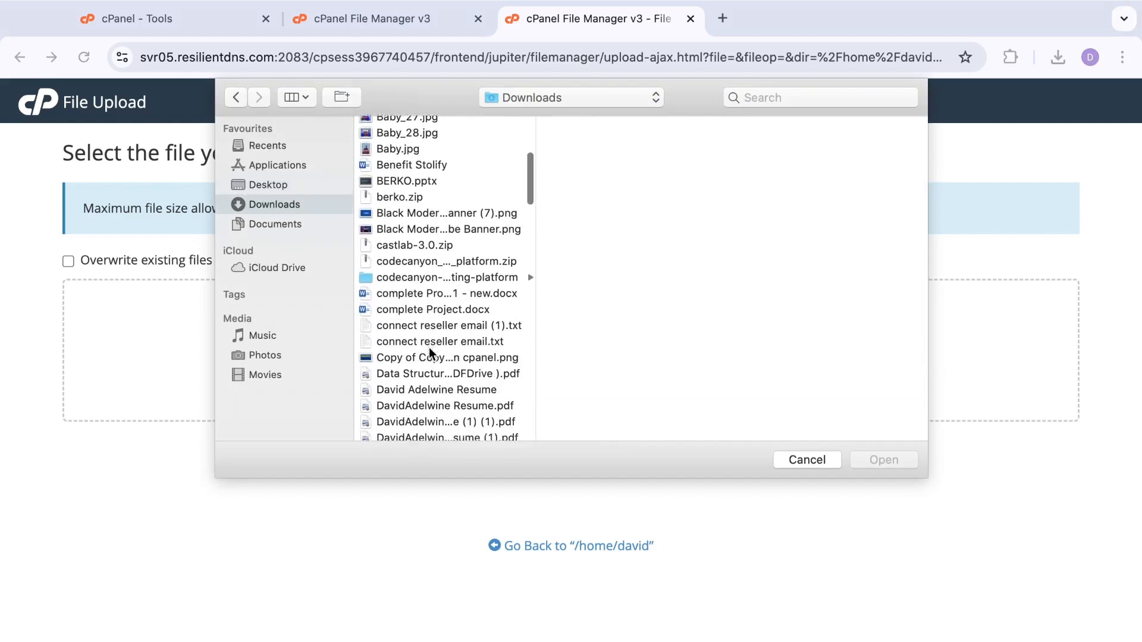
scroll(430, 349, down, 15)
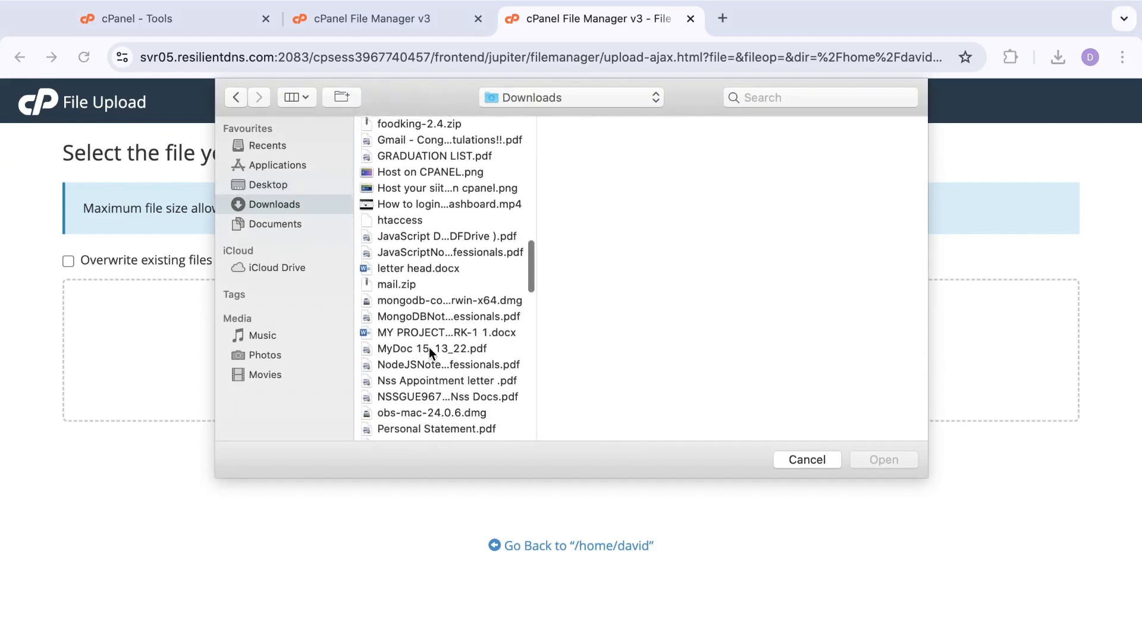
click(420, 289)
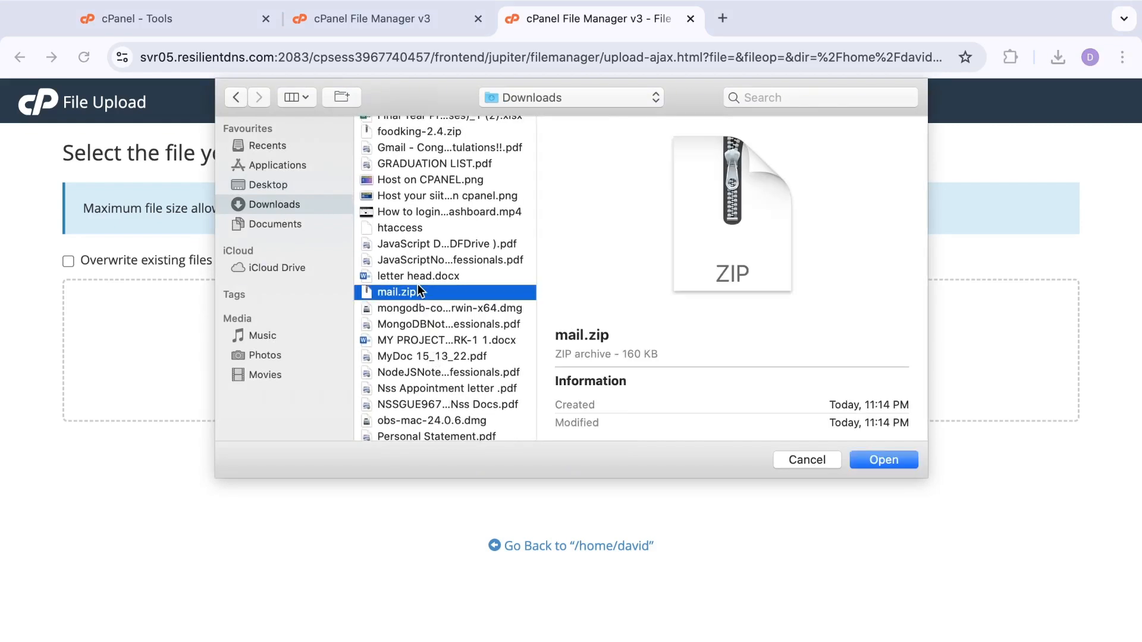
click(892, 462)
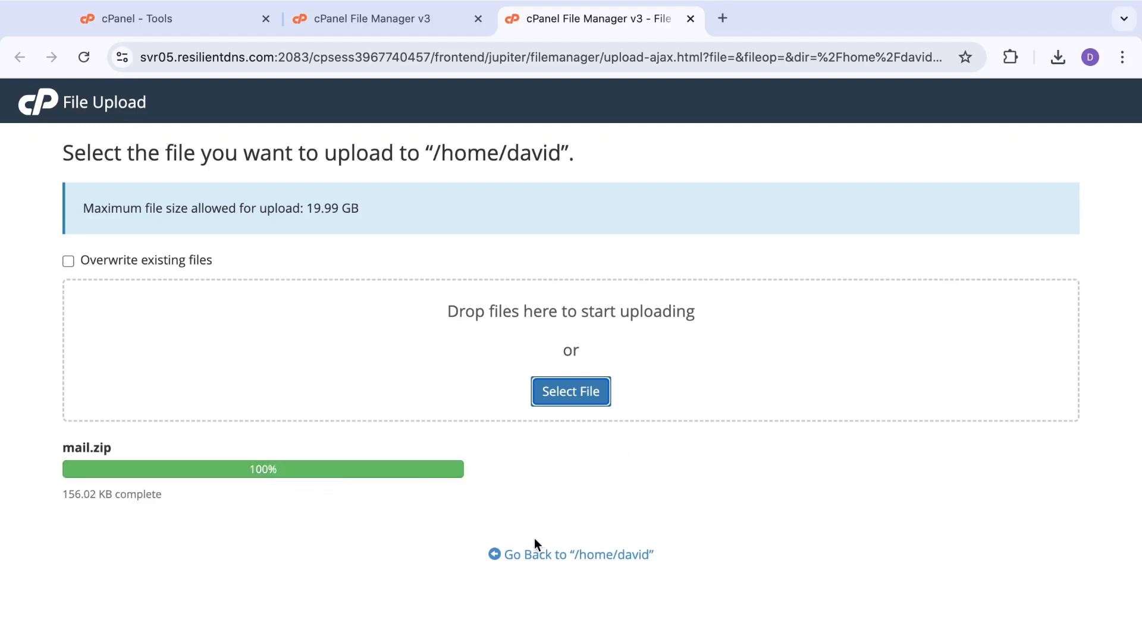
click(542, 555)
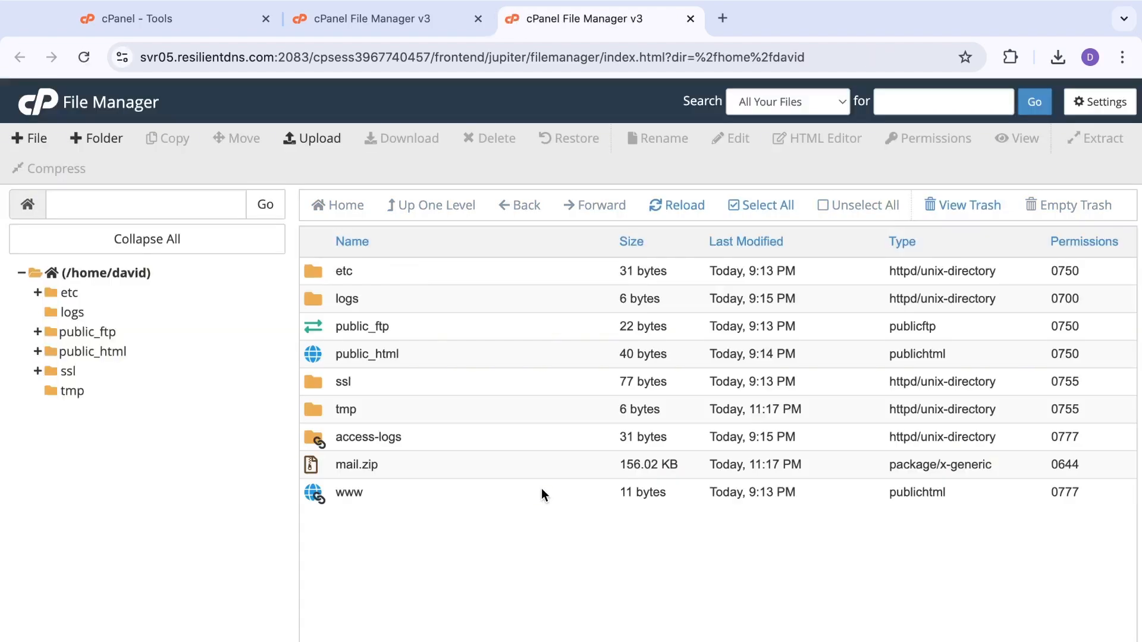
Extract mail.zip into the home folder and refresh the listing so the mail folder appears.
click(379, 464)
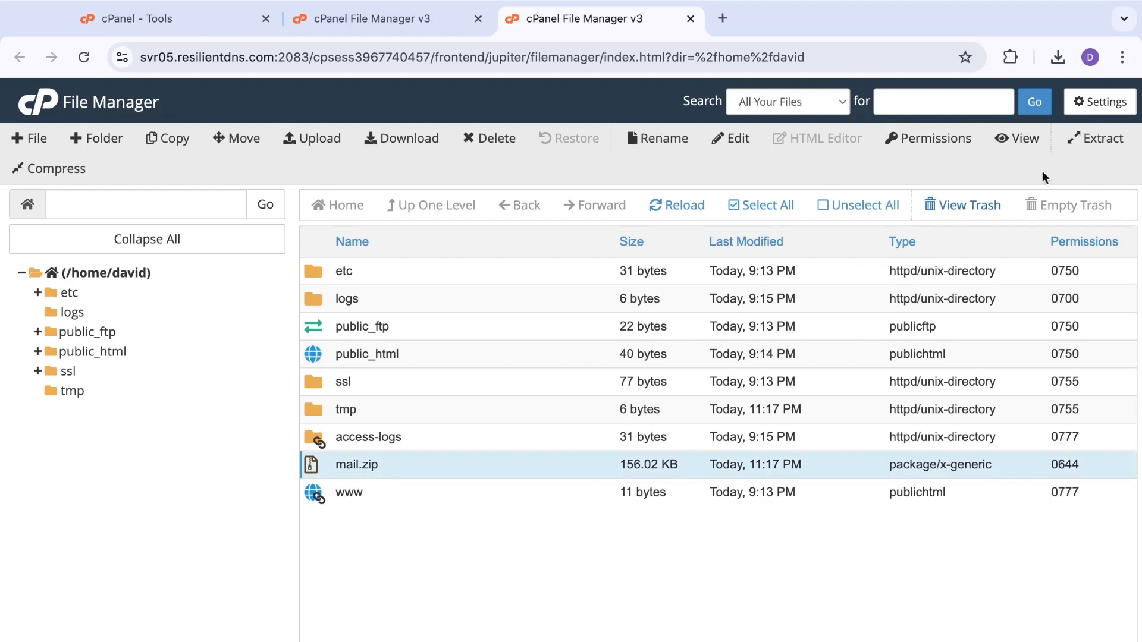
click(1109, 141)
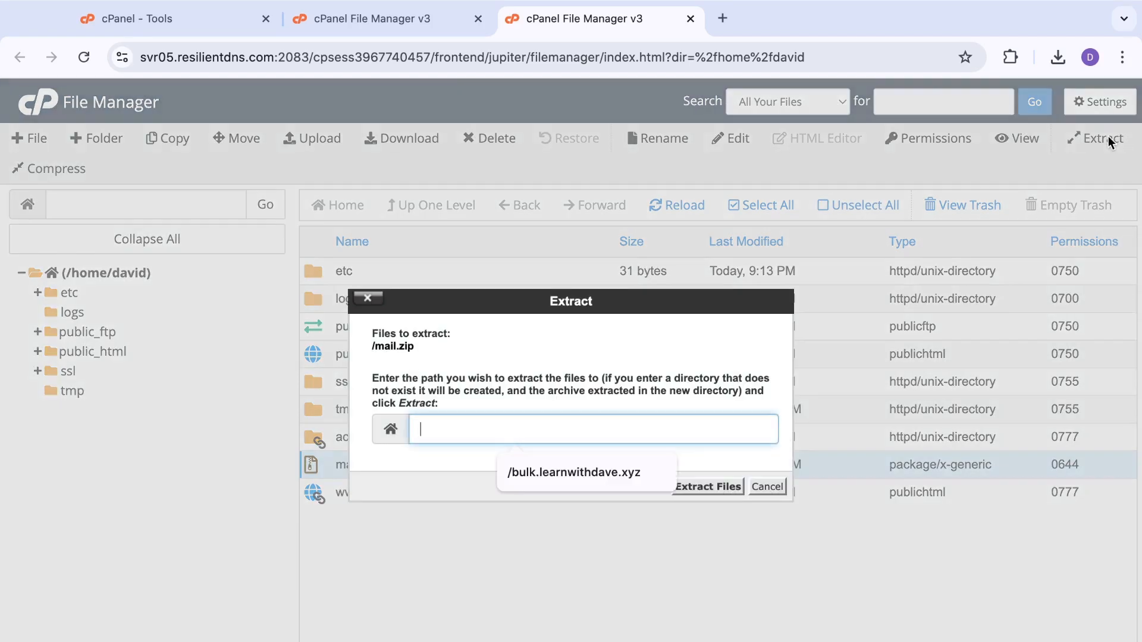
click(712, 485)
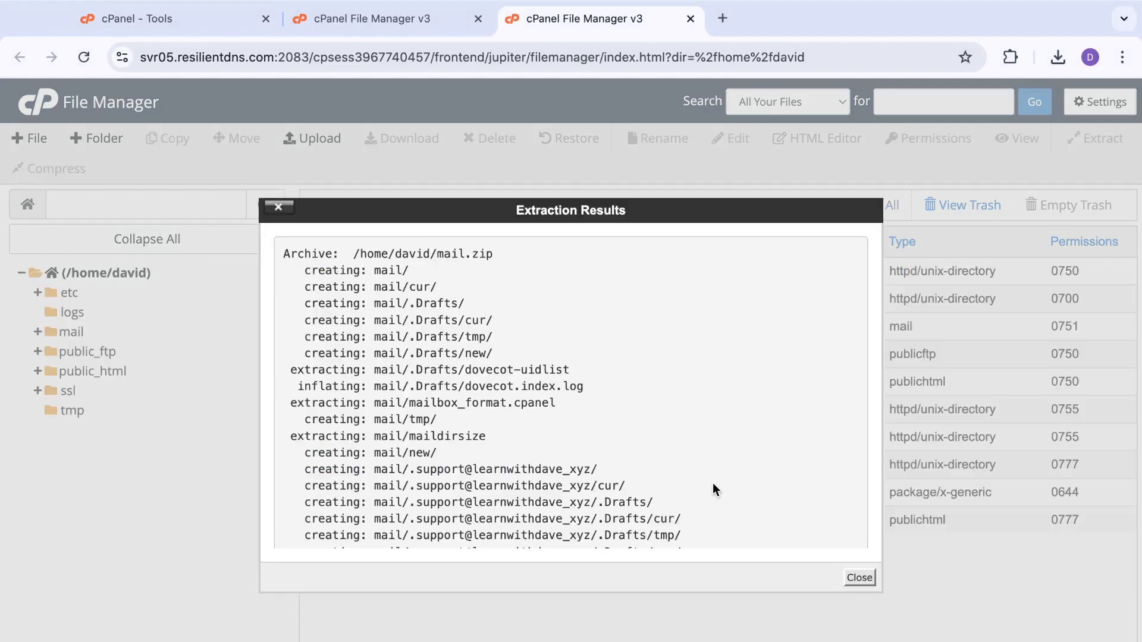
scroll(713, 483, down, 10)
click(864, 579)
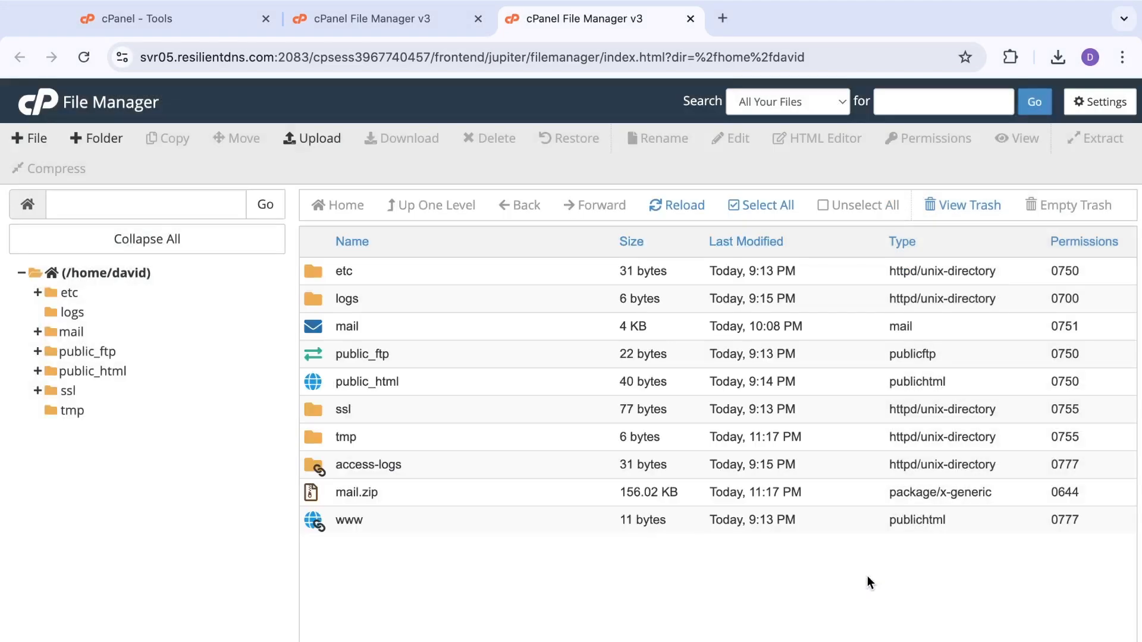
click(684, 211)
Go to the other cPanel tab and open Email Accounts, showing only the system account.
click(394, 41)
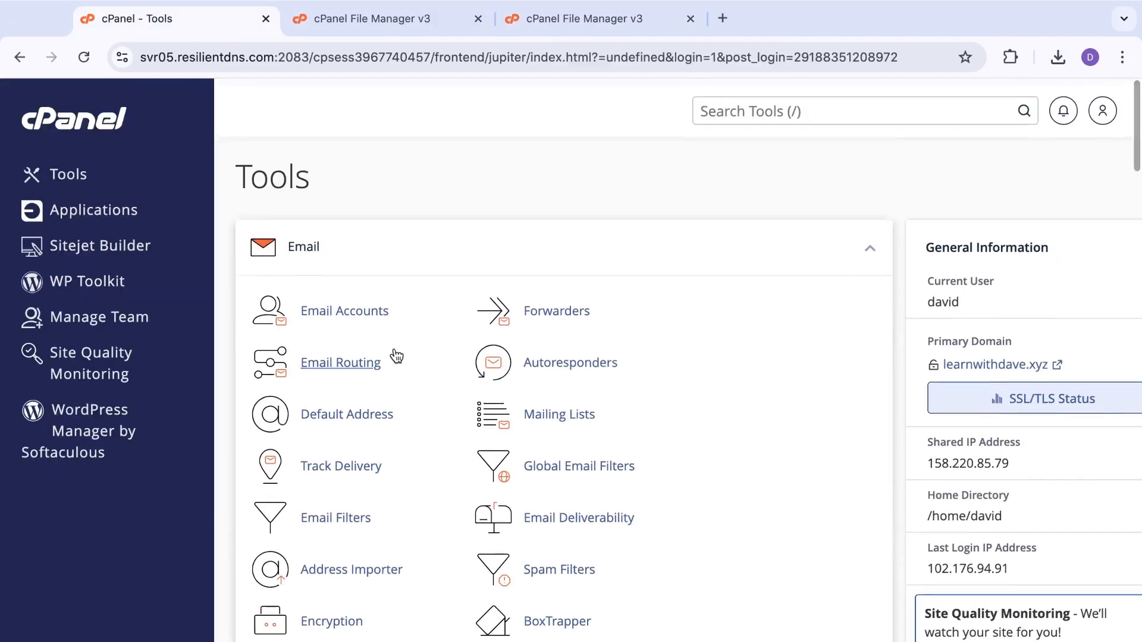
scroll(396, 356, down, 2)
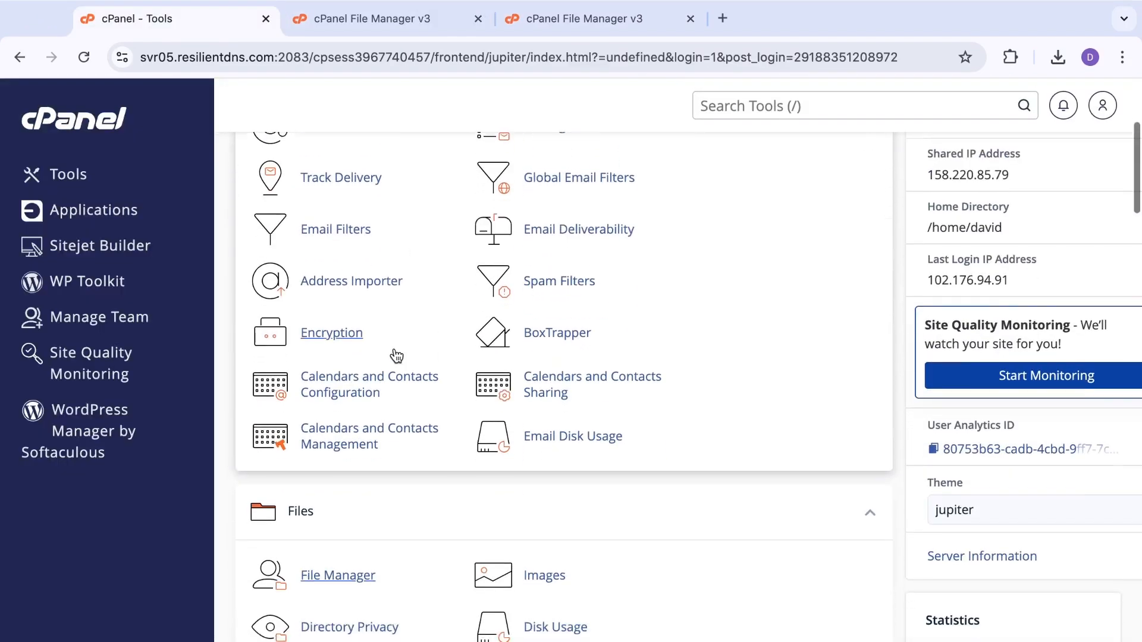
scroll(394, 348, up, 5)
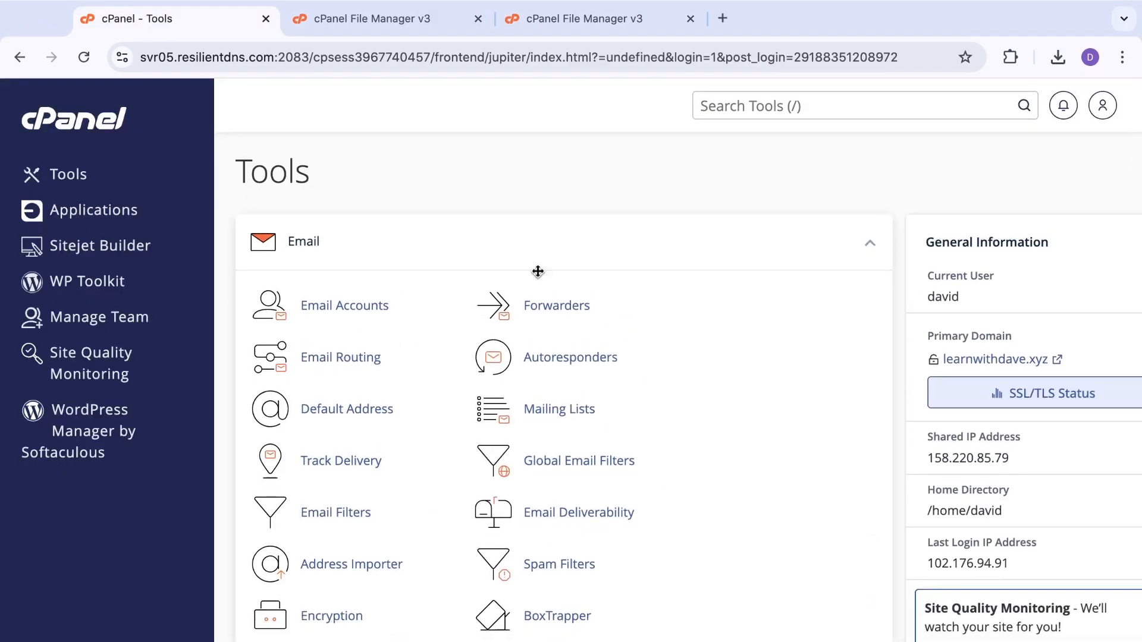
click(390, 306)
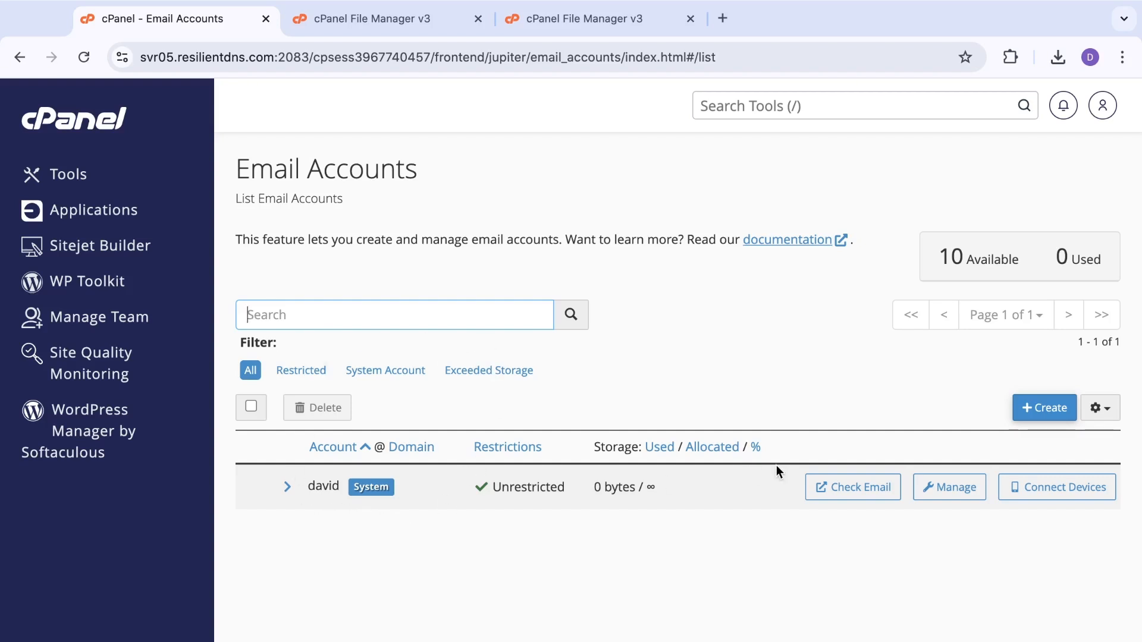
Create the admin email account with a generated password.
click(1040, 410)
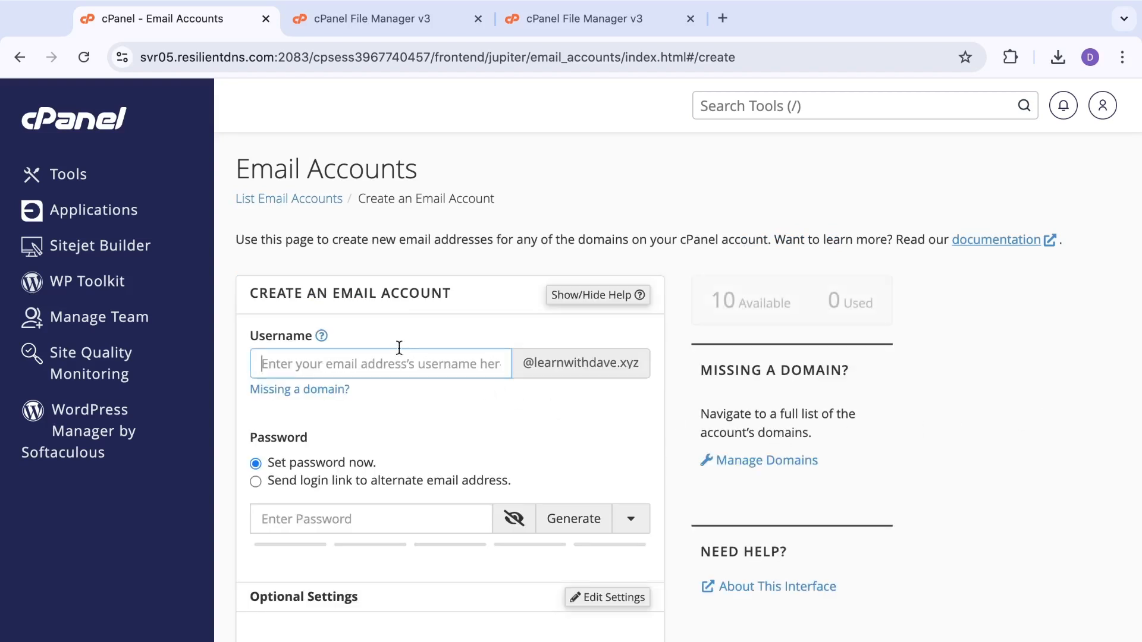
text(ad)
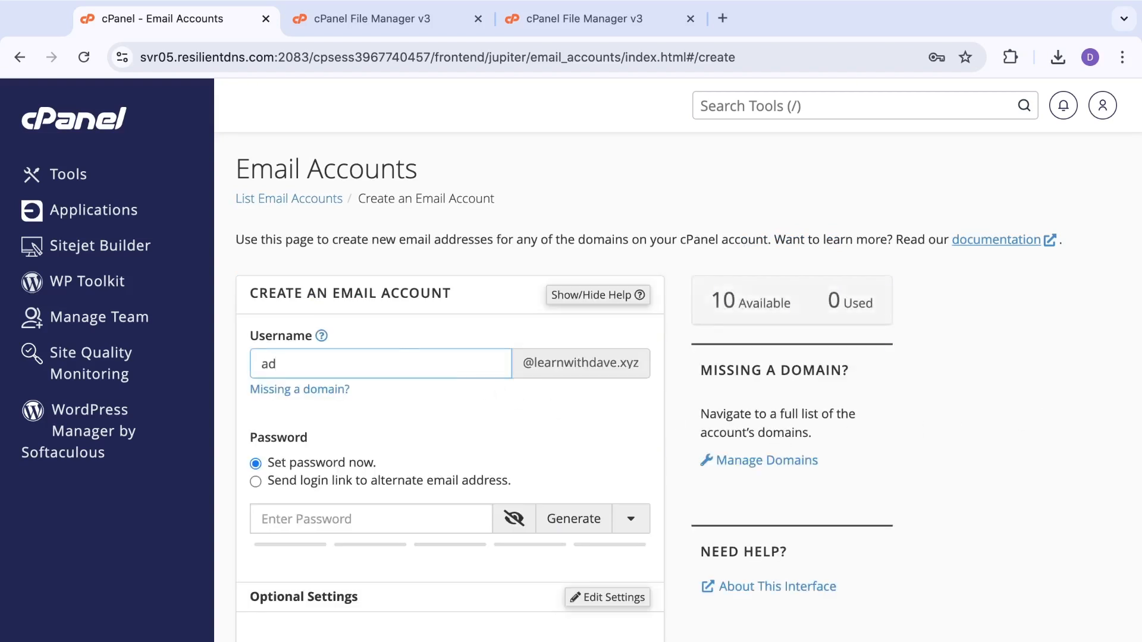
text(min)
scroll(580, 410, down, 4)
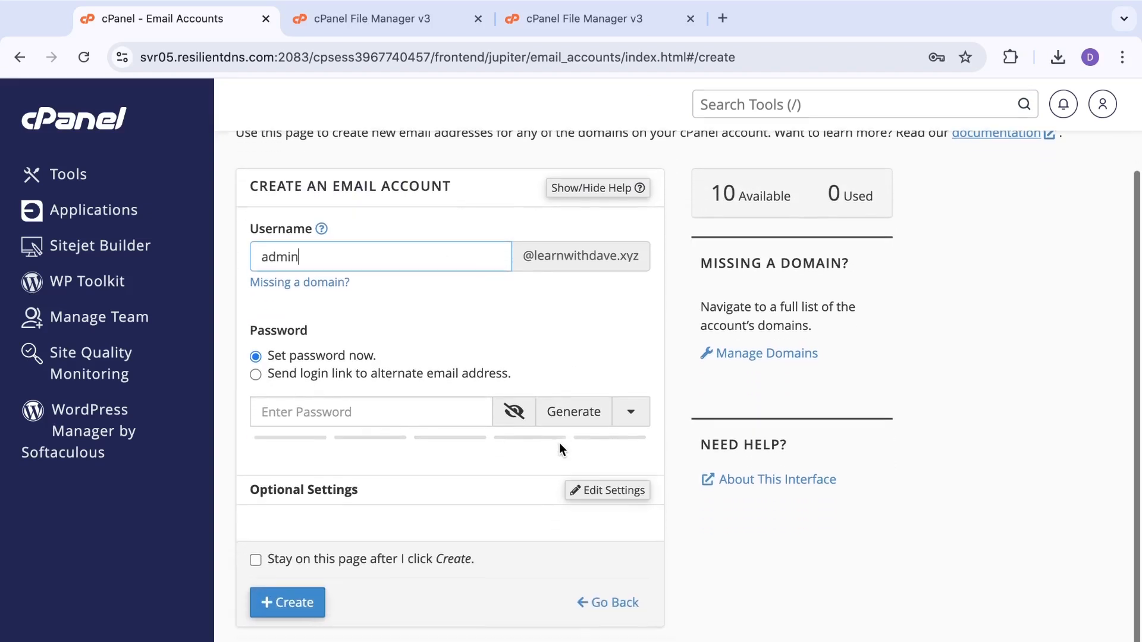
click(575, 420)
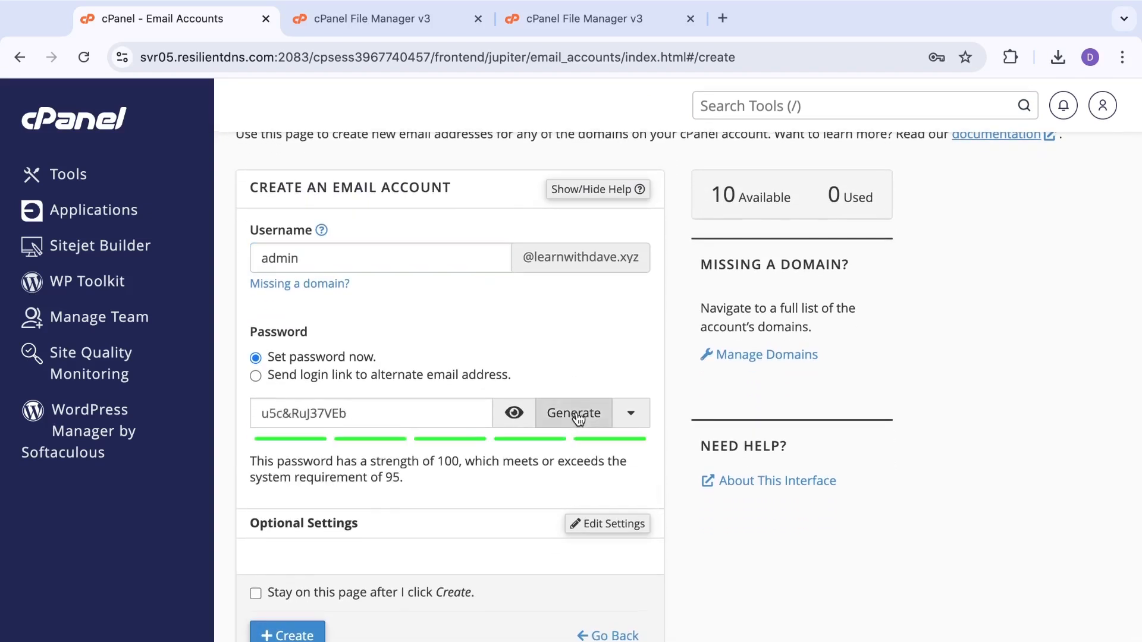
click(288, 634)
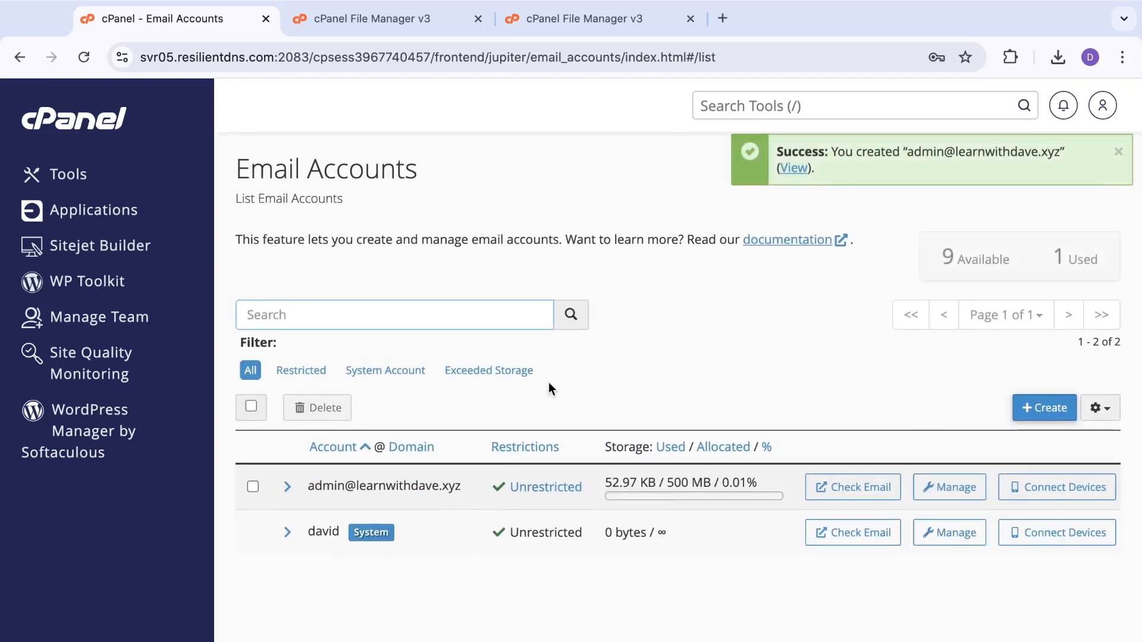
Create the bills email account with a generated password.
click(1044, 407)
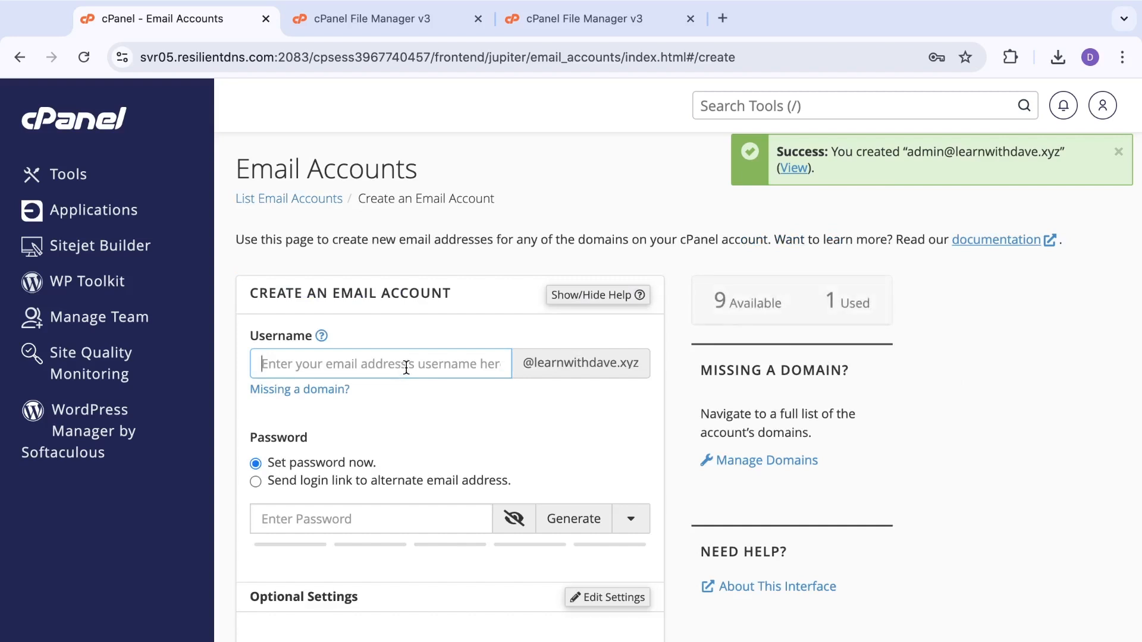
text(bills)
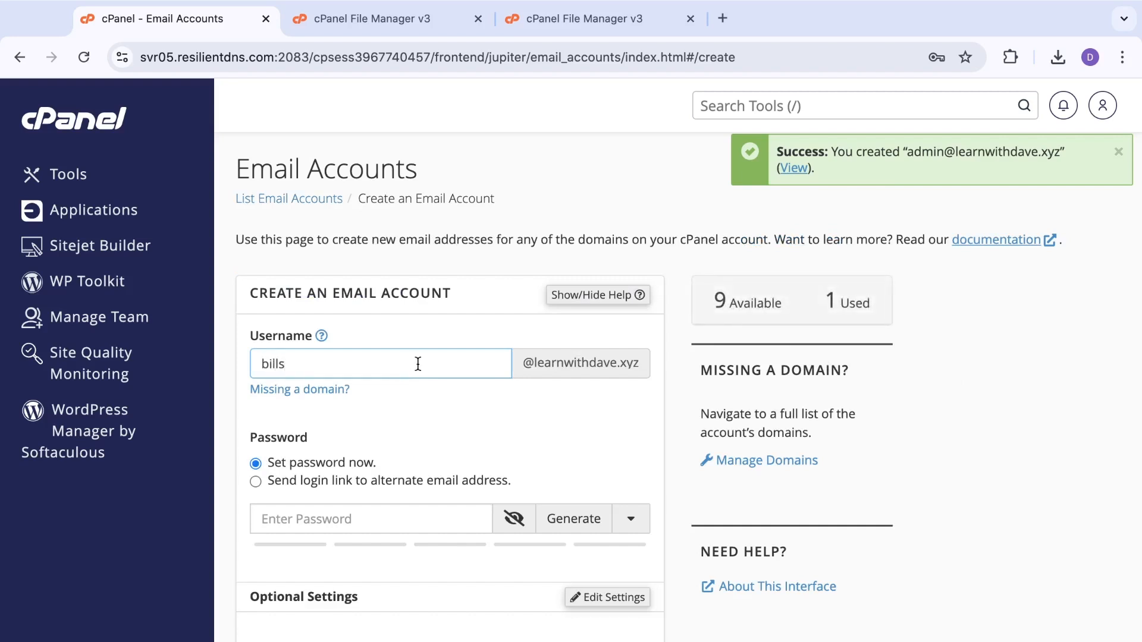
click(560, 528)
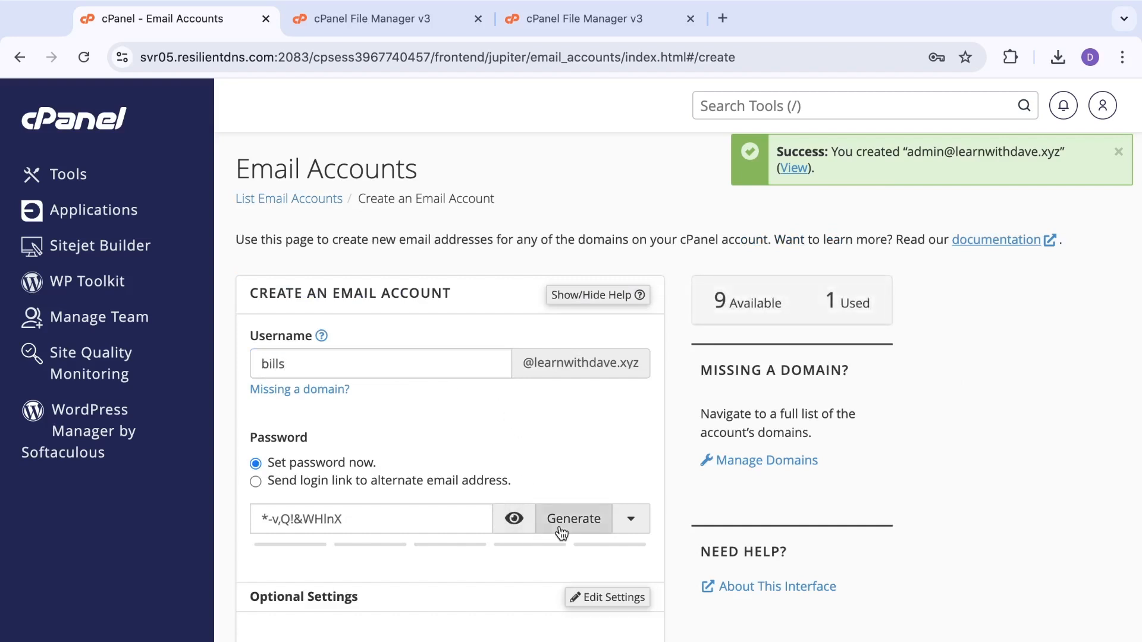
scroll(476, 601, down, 3)
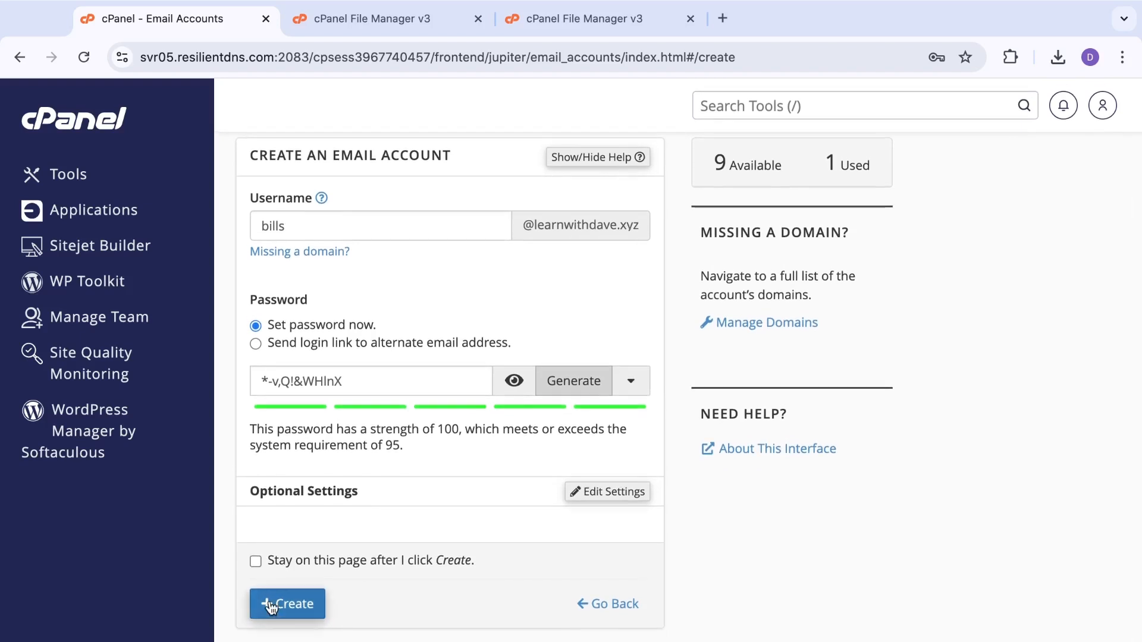
click(270, 603)
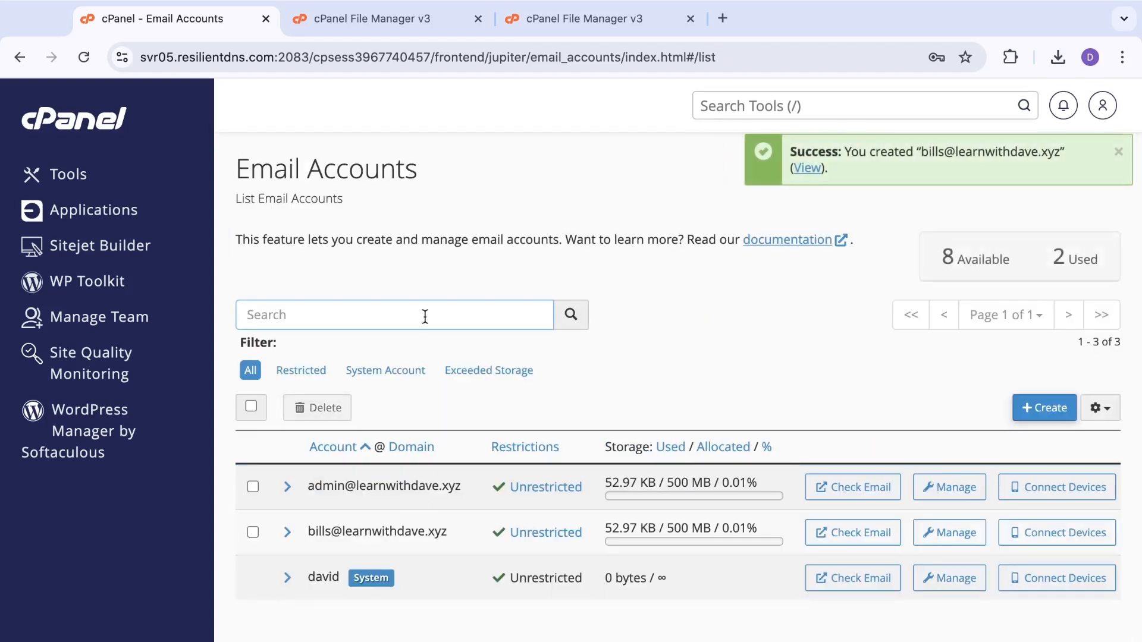
Create the support account with a generated password and check each mailbox holds about 129 KB.
text(su)
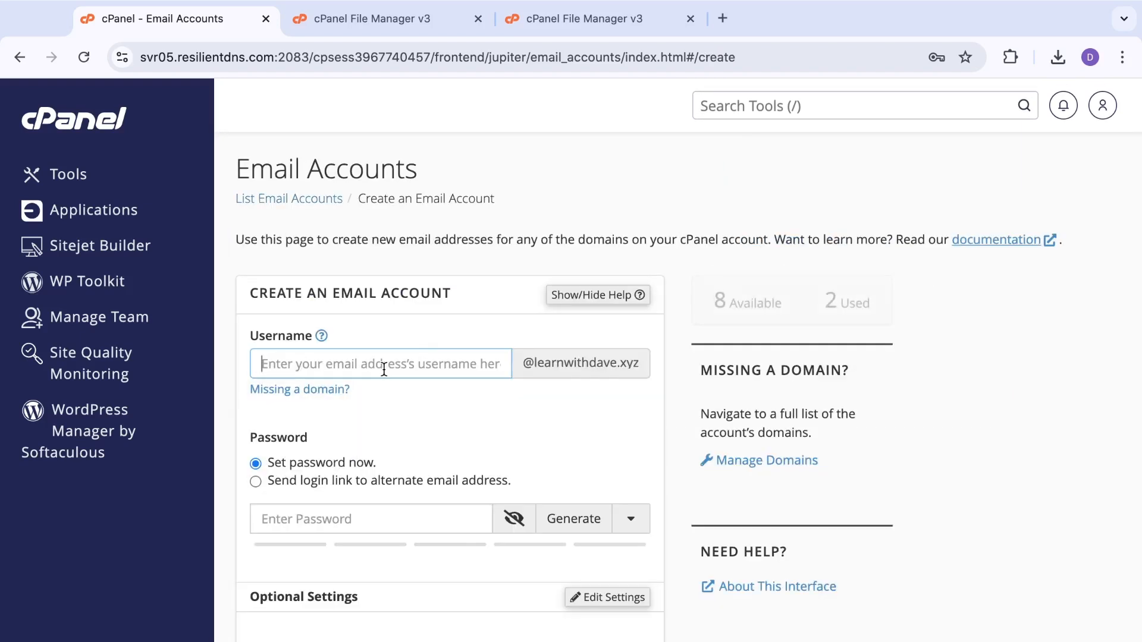
text(su)
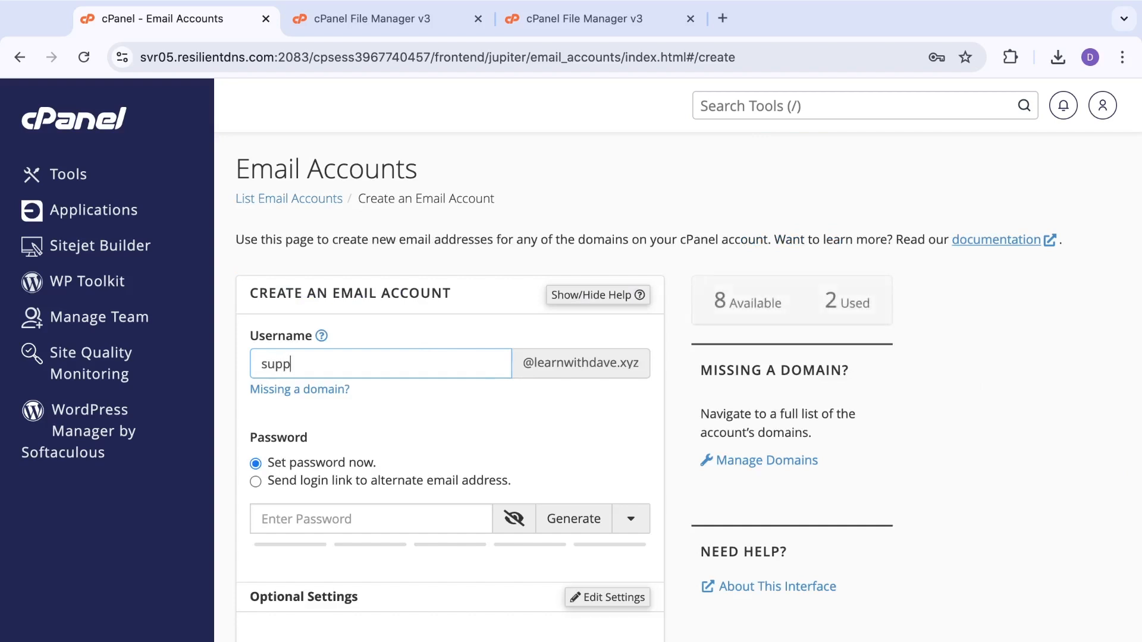
click(574, 518)
scroll(573, 525, down, 1)
scroll(573, 524, down, 1)
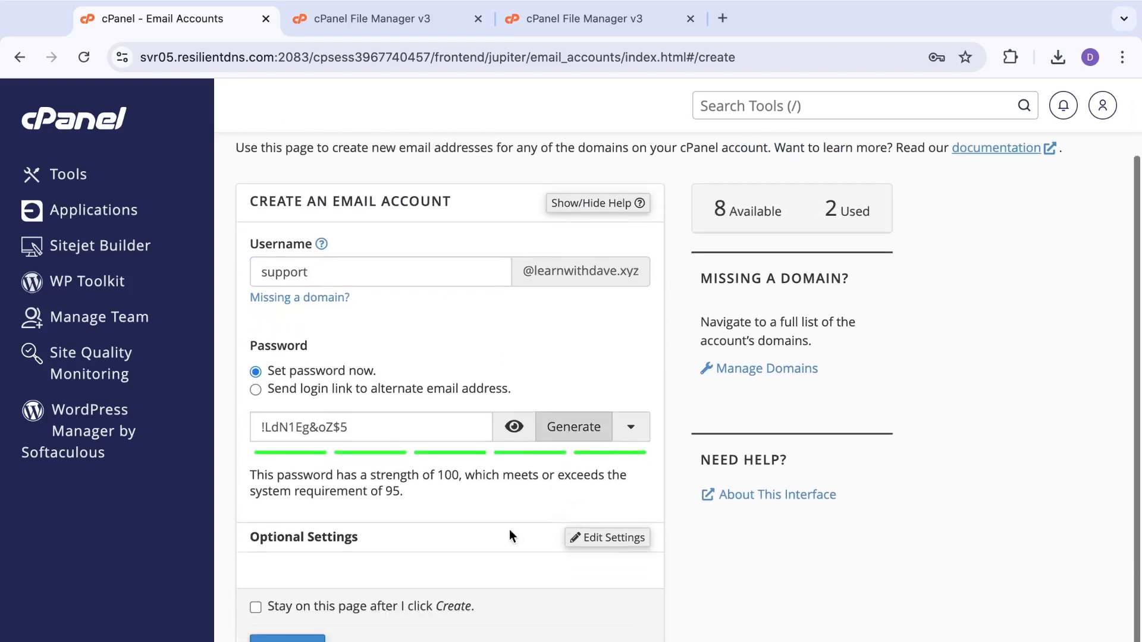
click(285, 639)
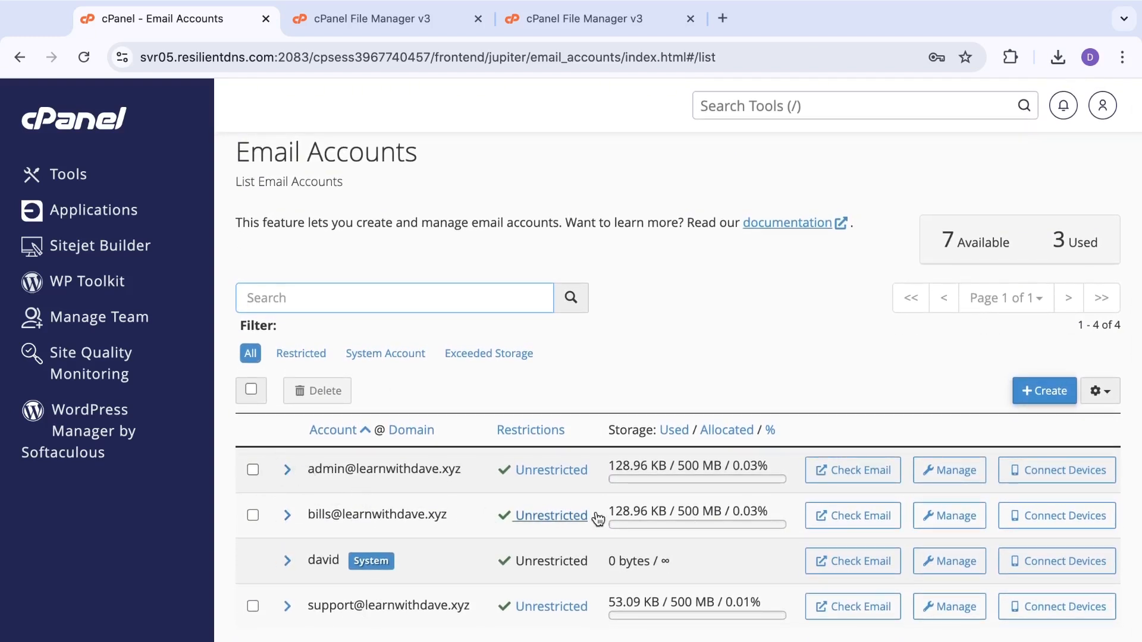
click(840, 479)
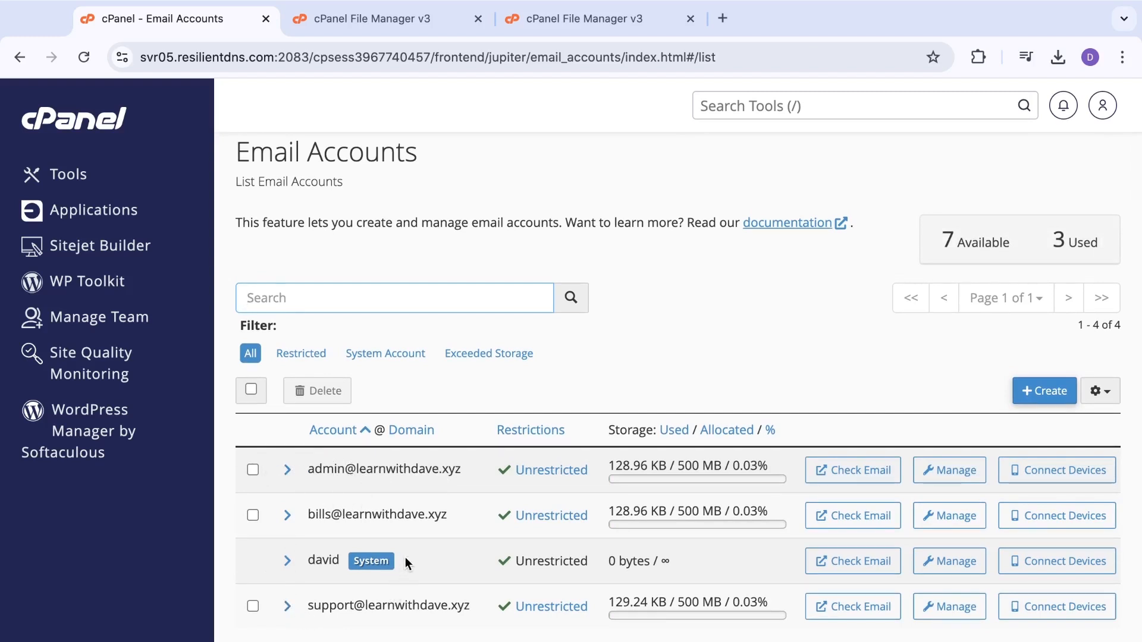
Open the home folder's mail directory to view the admin, bills and support folders, then return to Email Accounts.
click(363, 18)
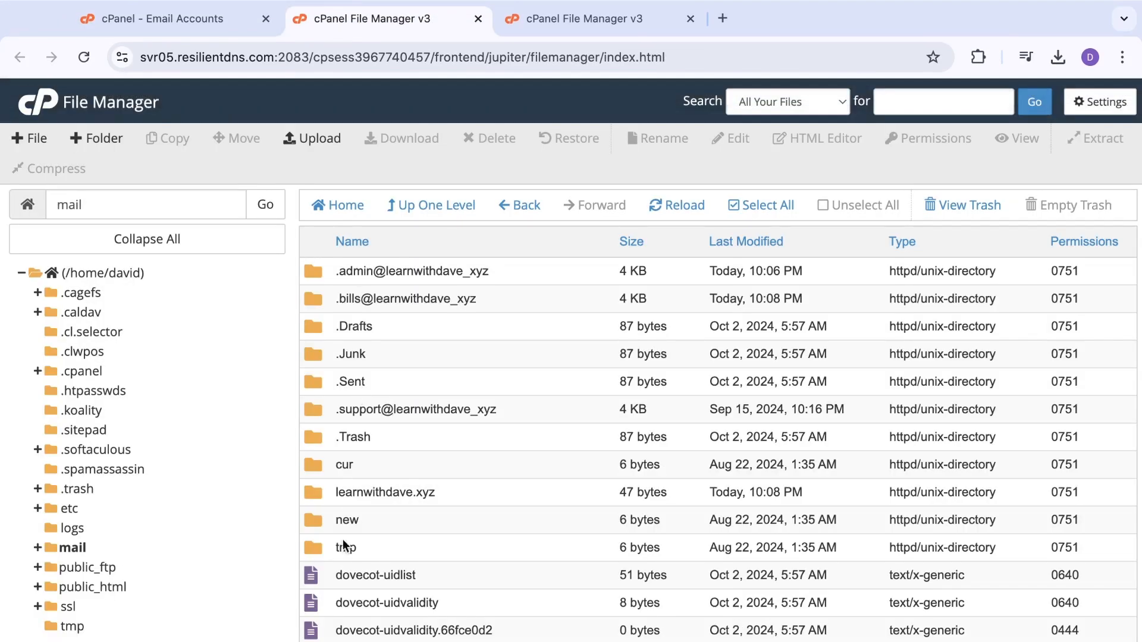
click(428, 215)
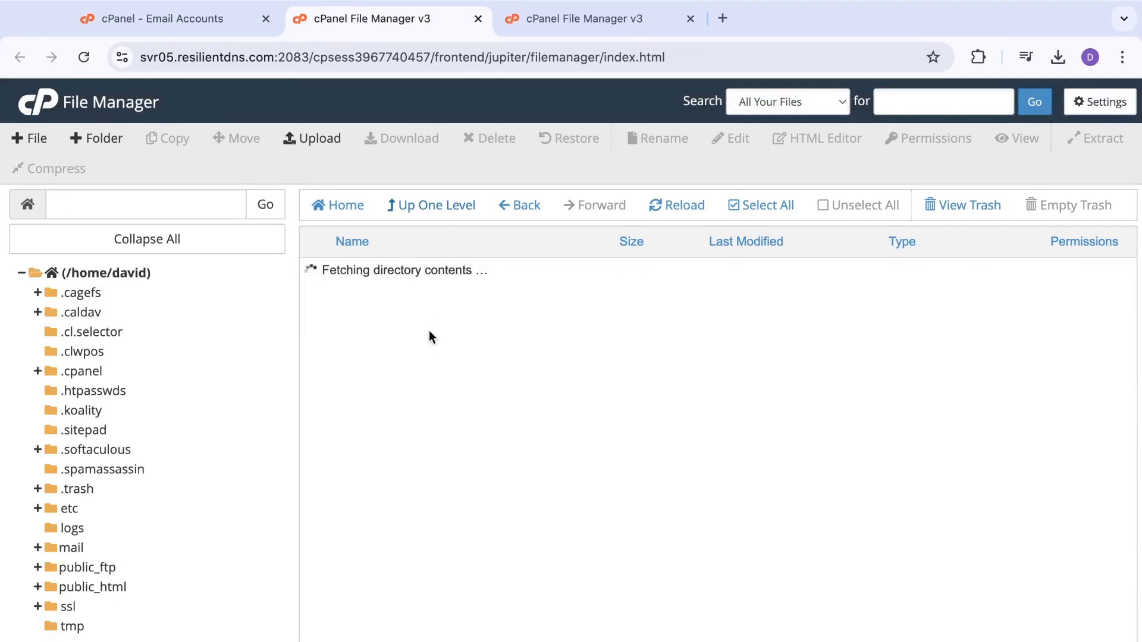
scroll(381, 494, down, 3)
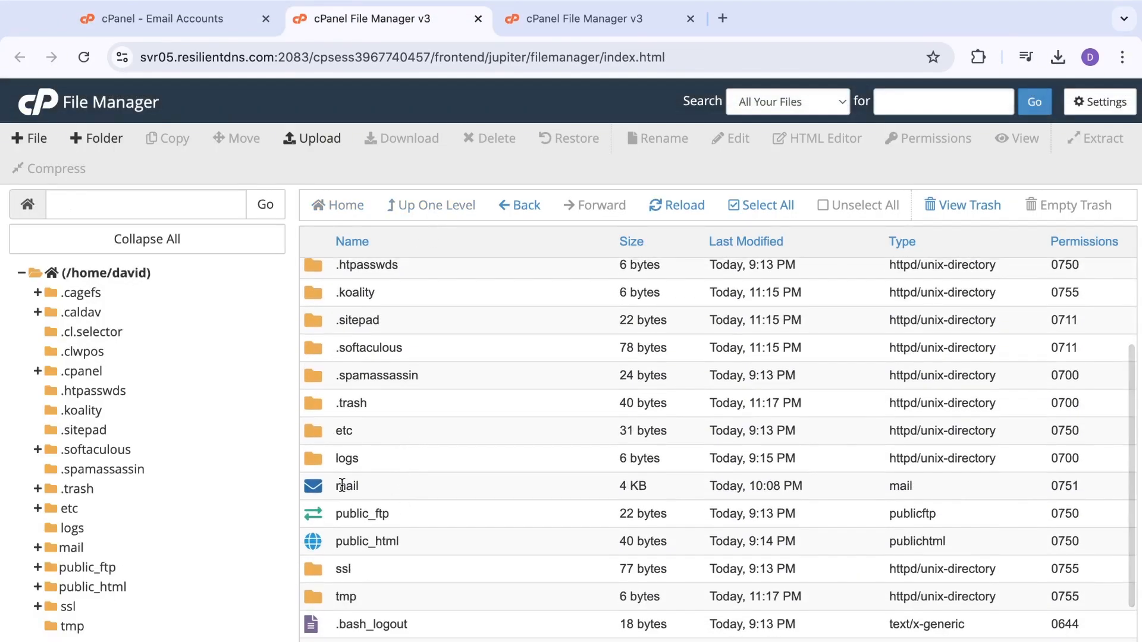
double_click(321, 487)
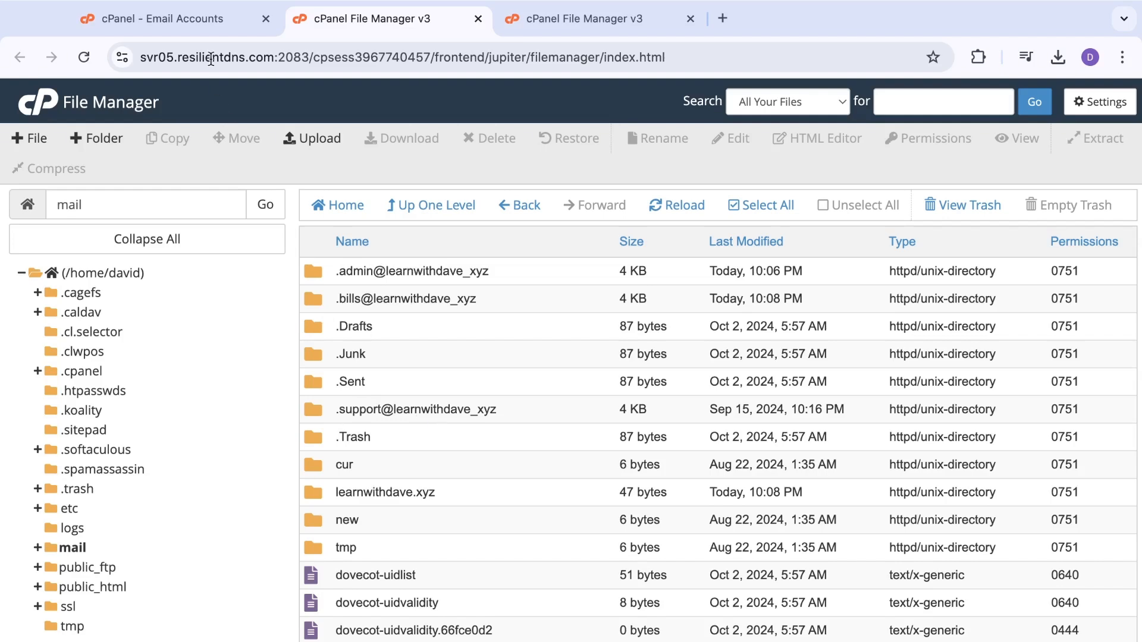
click(209, 22)
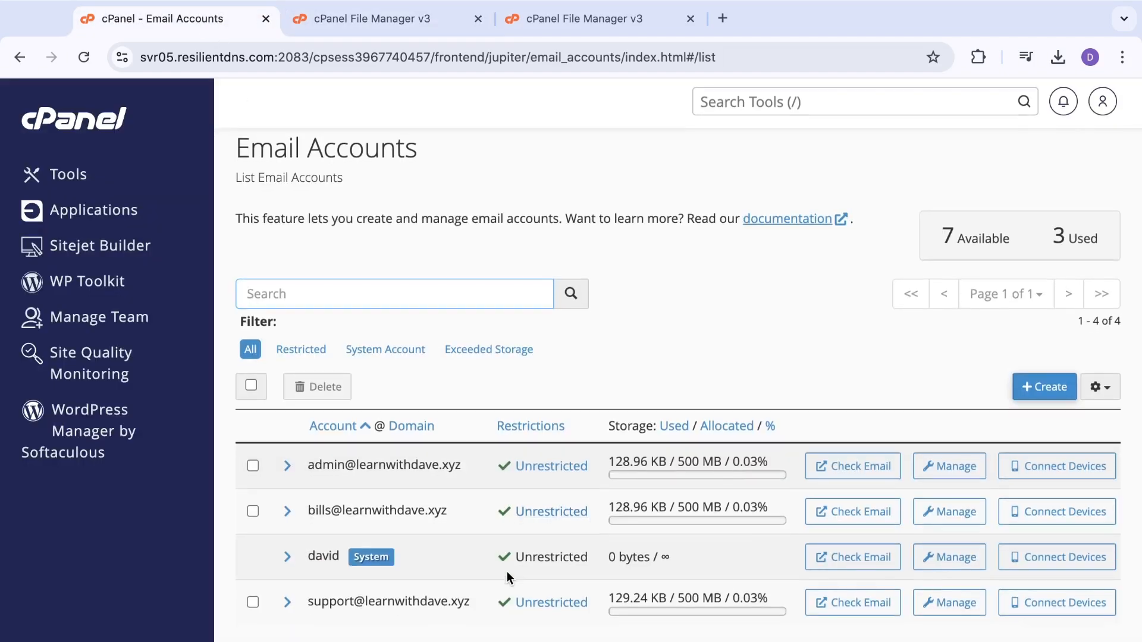
scroll(508, 574, up, 1)
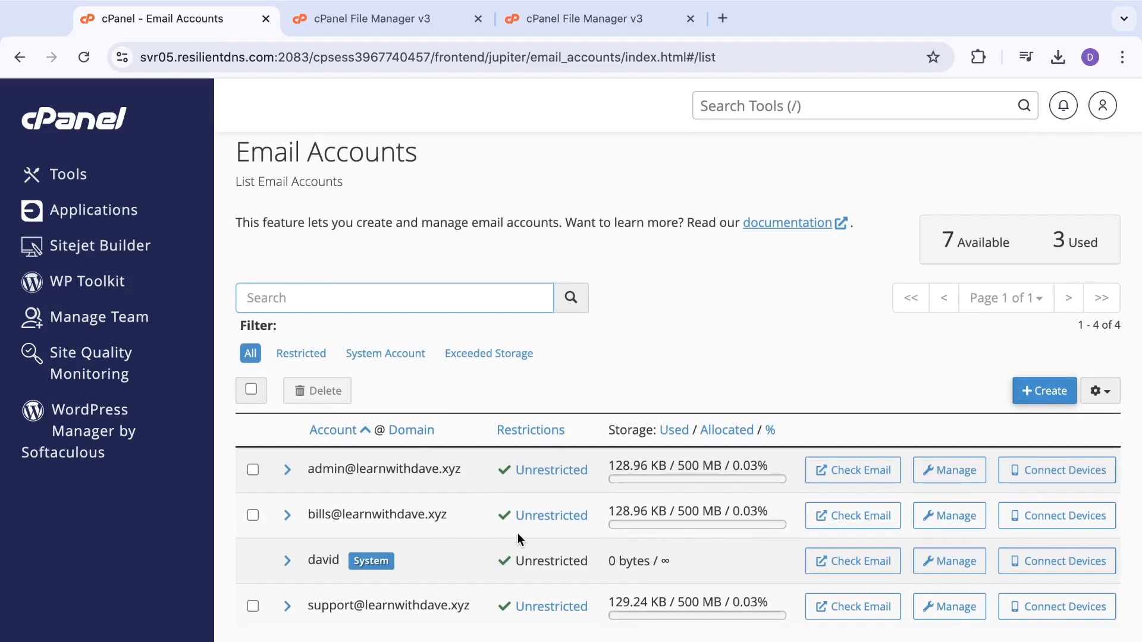
scroll(518, 532, down, 1)
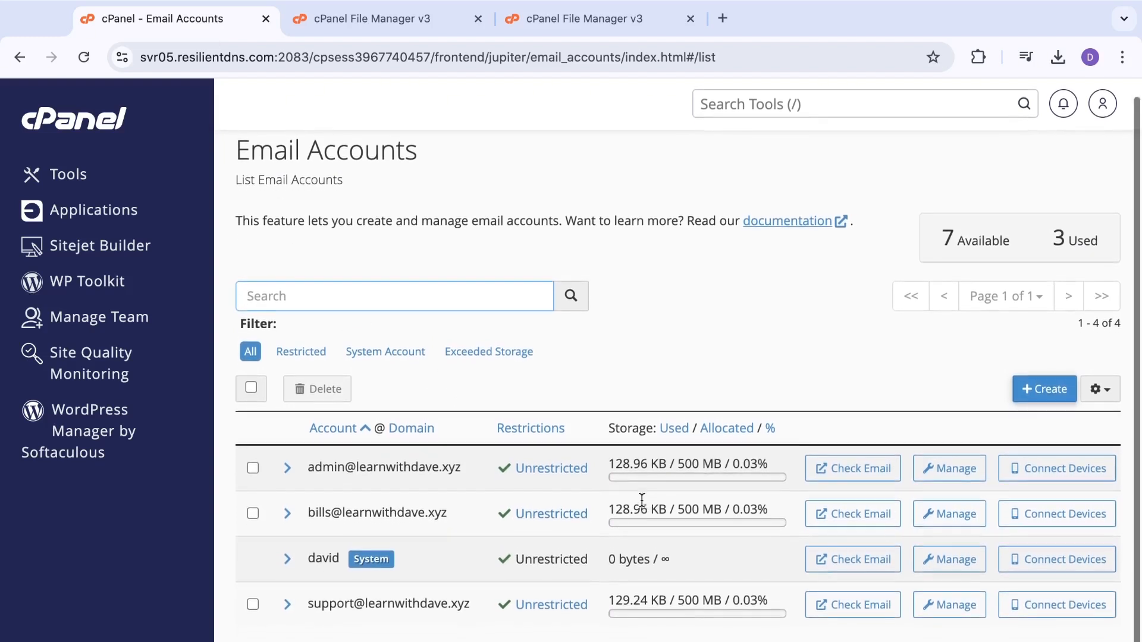
scroll(641, 499, up, 1)
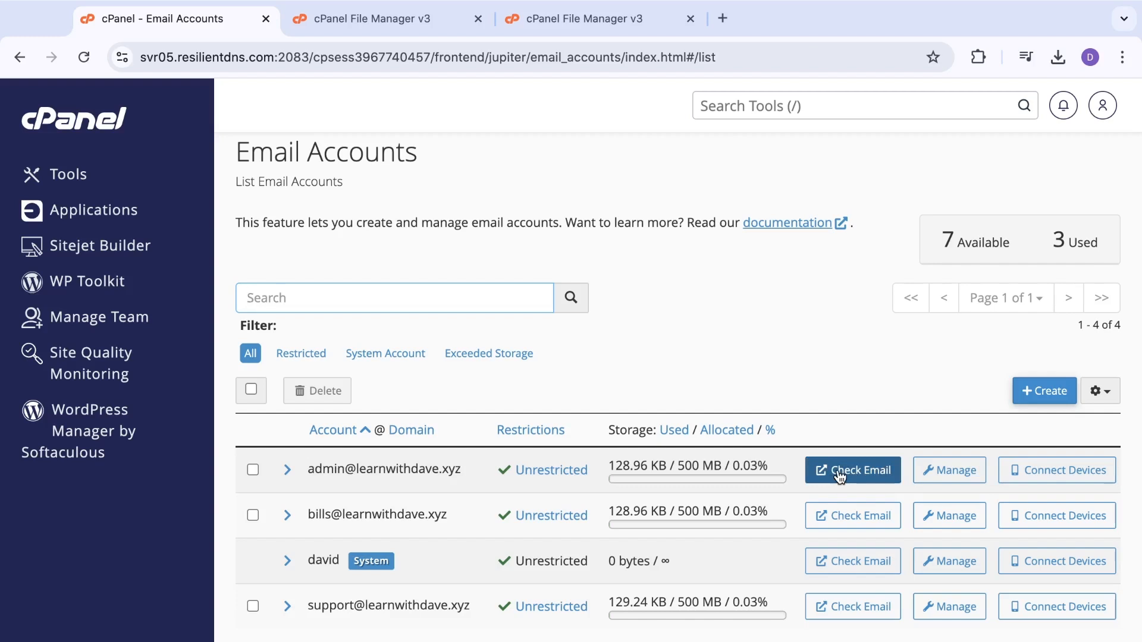
Open Webmail for bills, confirm 128.96 KB of 500 MB used, then return to Email Accounts.
click(850, 515)
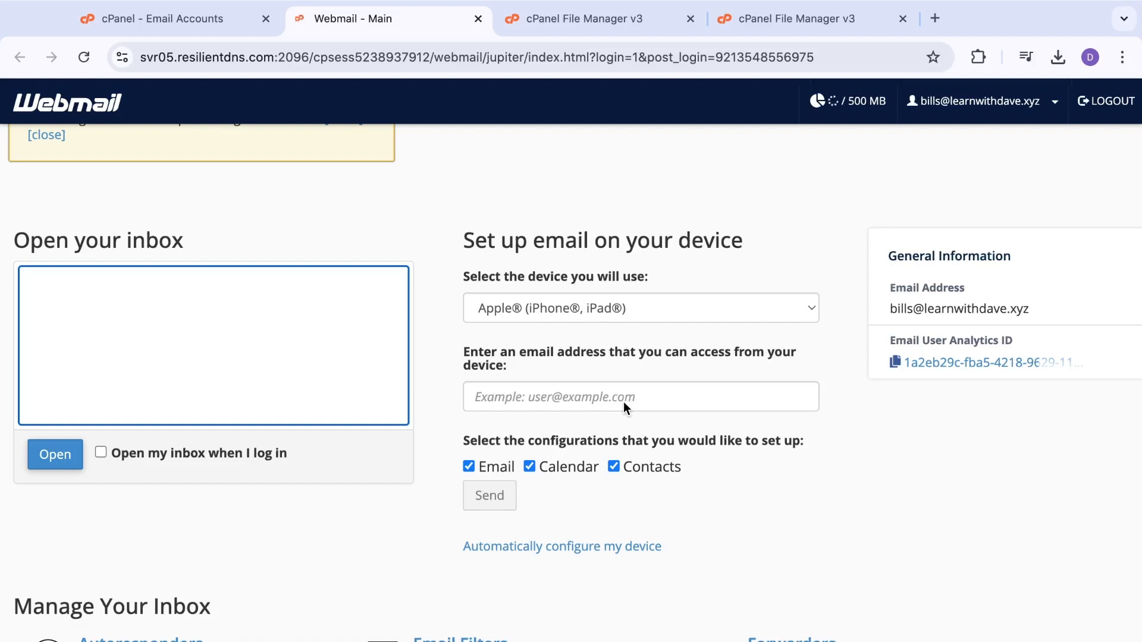
scroll(627, 369, down, 5)
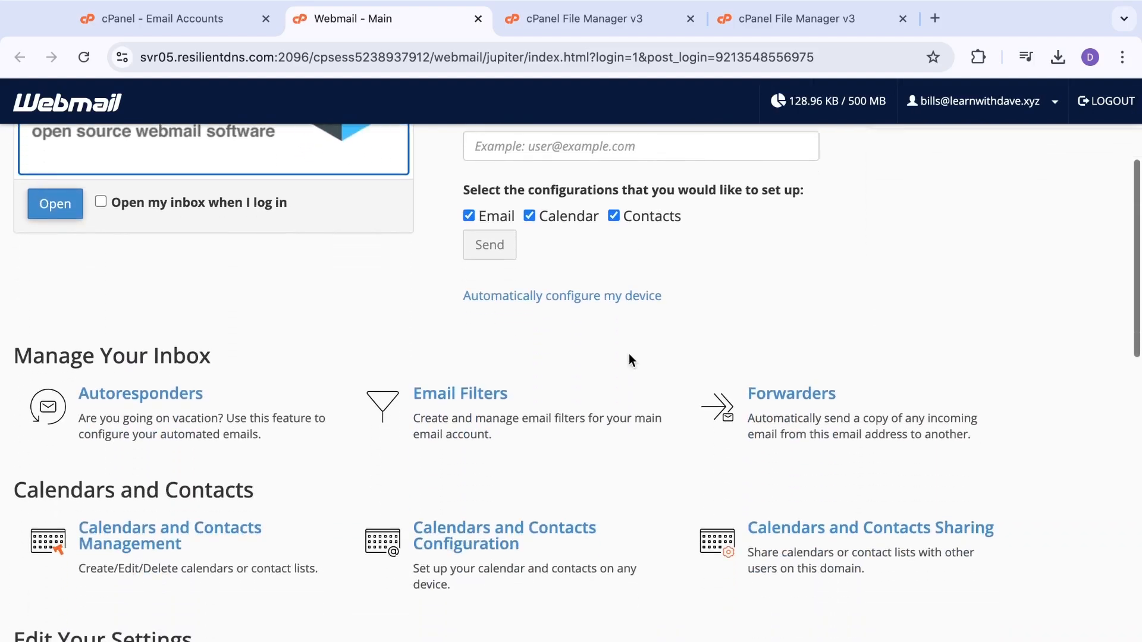
scroll(629, 357, up, 5)
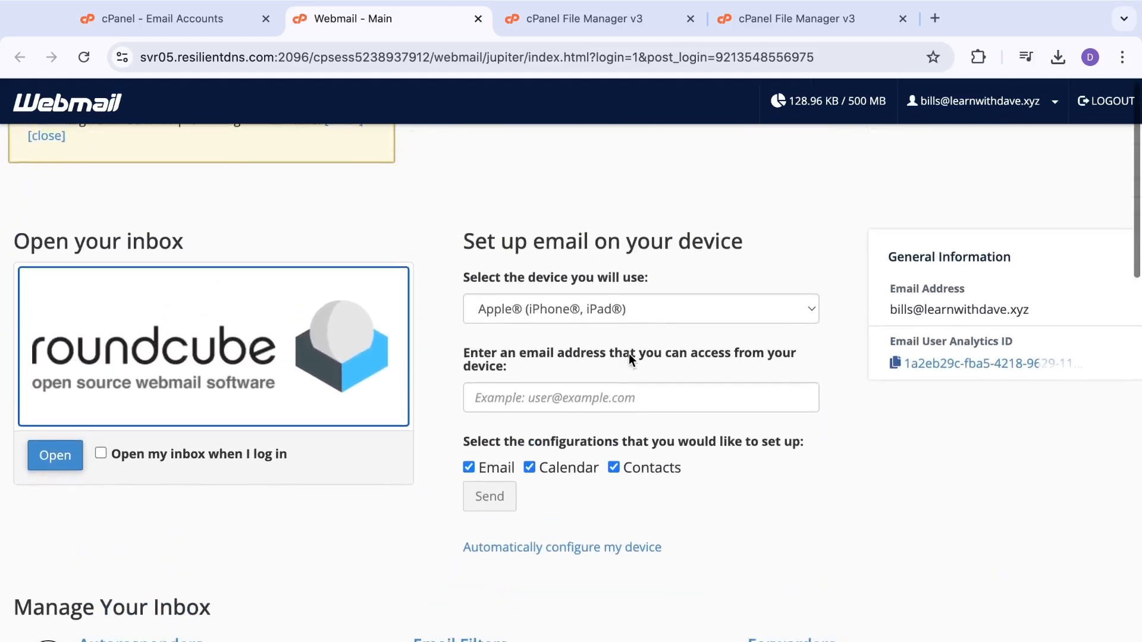
click(198, 20)
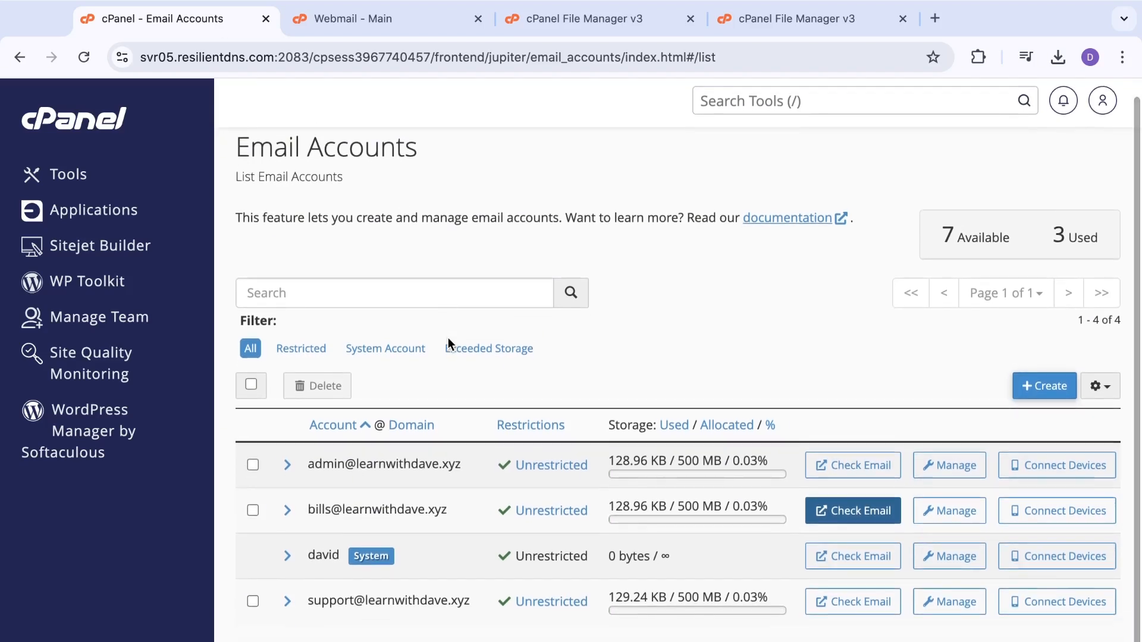
Open the mail folder in File Manager to show the account folders plus Drafts, Junk, Sent and Trash.
click(543, 20)
scroll(423, 492, down, 10)
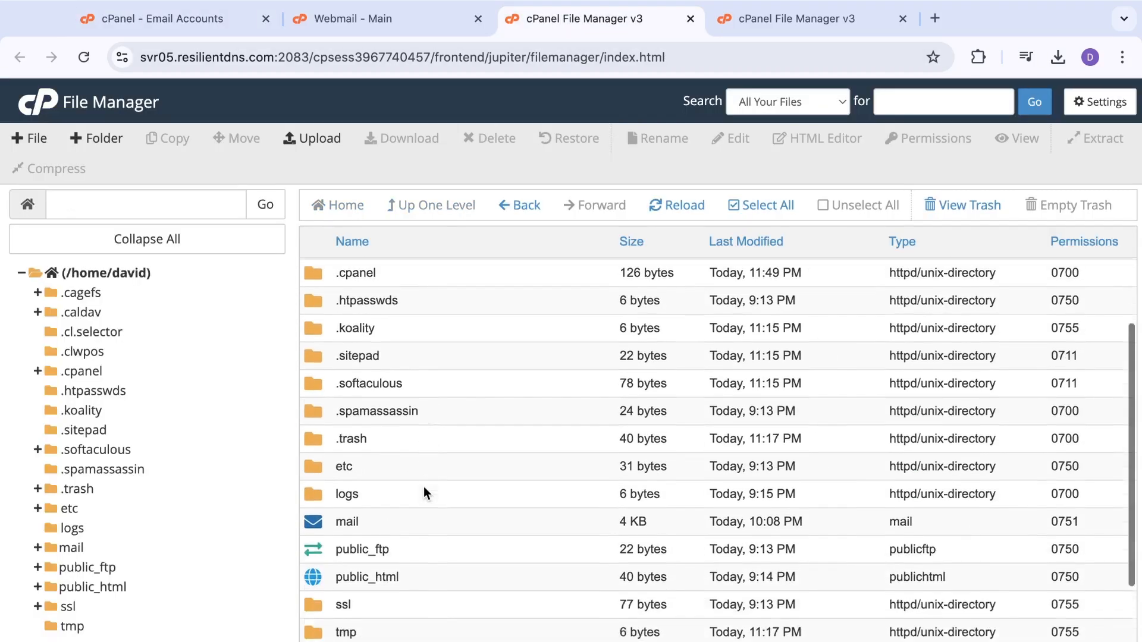
click(344, 438)
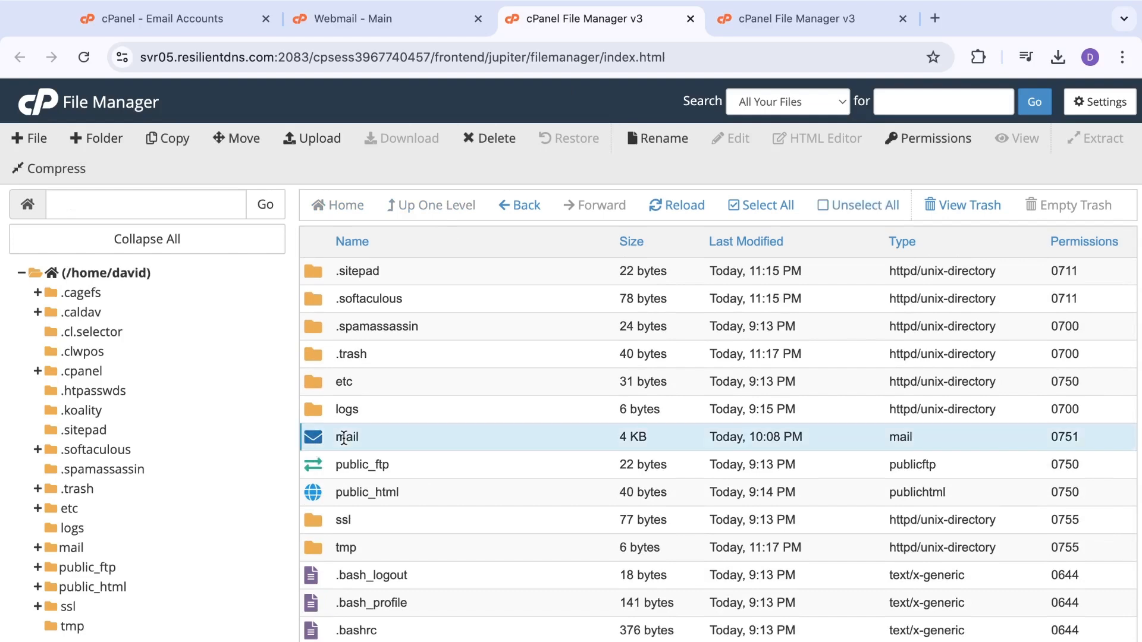
click(343, 439)
double_click(309, 448)
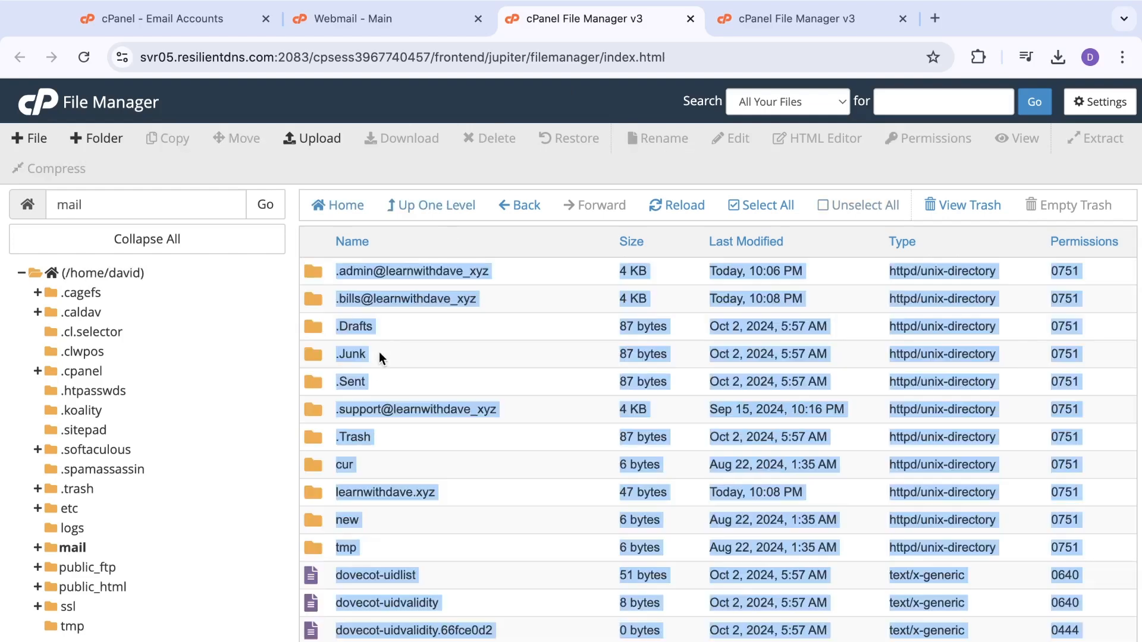
click(437, 364)
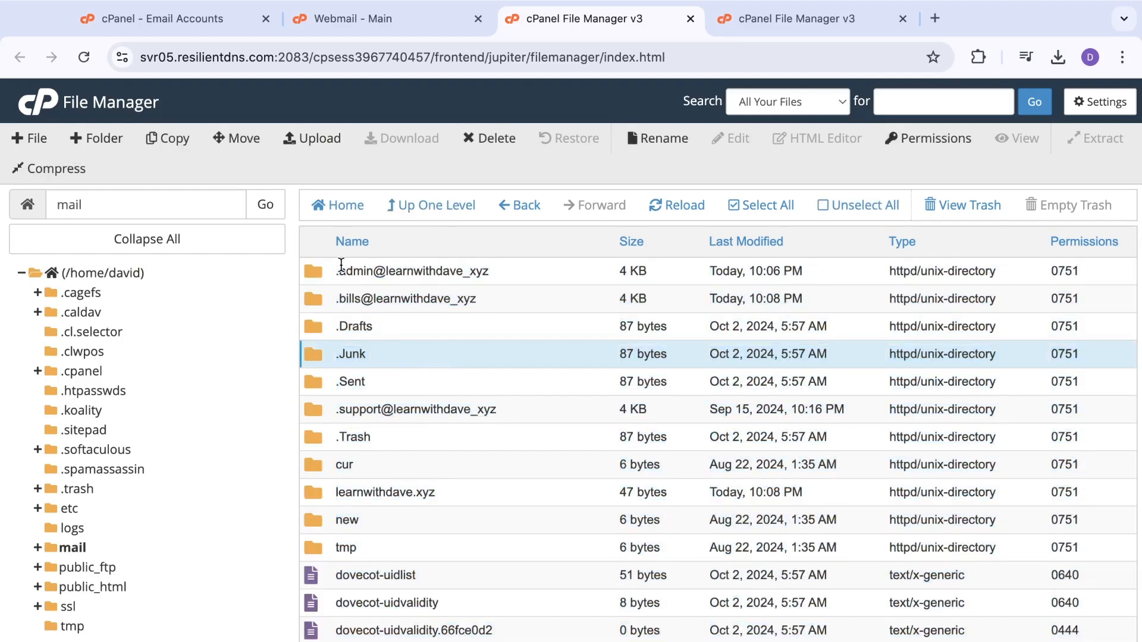
Confirm Show Hidden Files is enabled in Preferences, then go up to the home directory.
click(1116, 110)
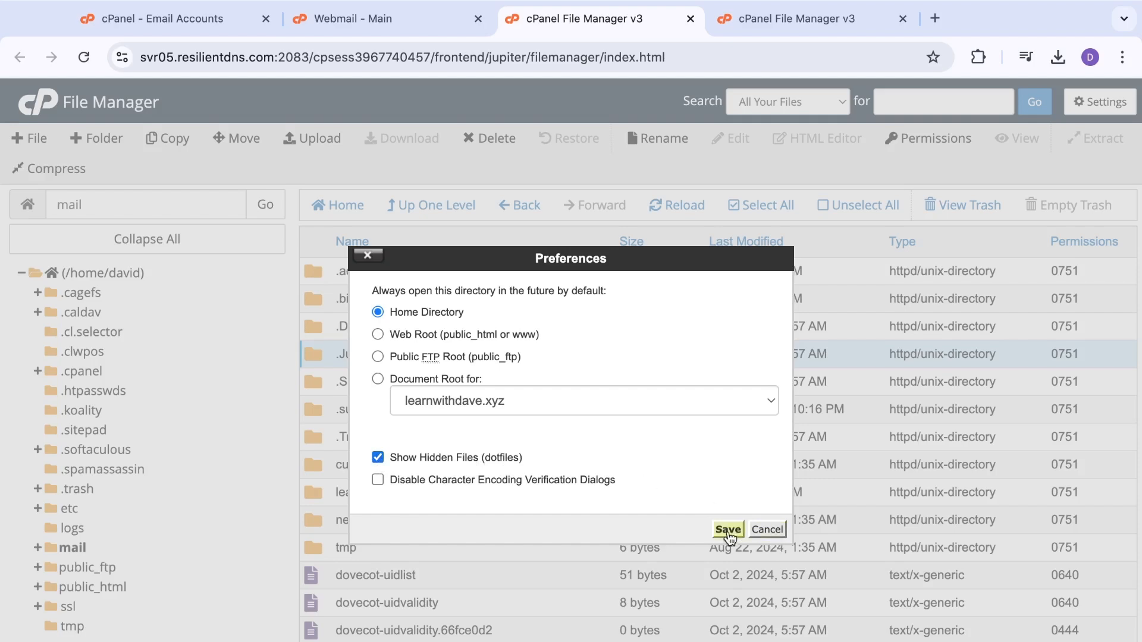
click(767, 529)
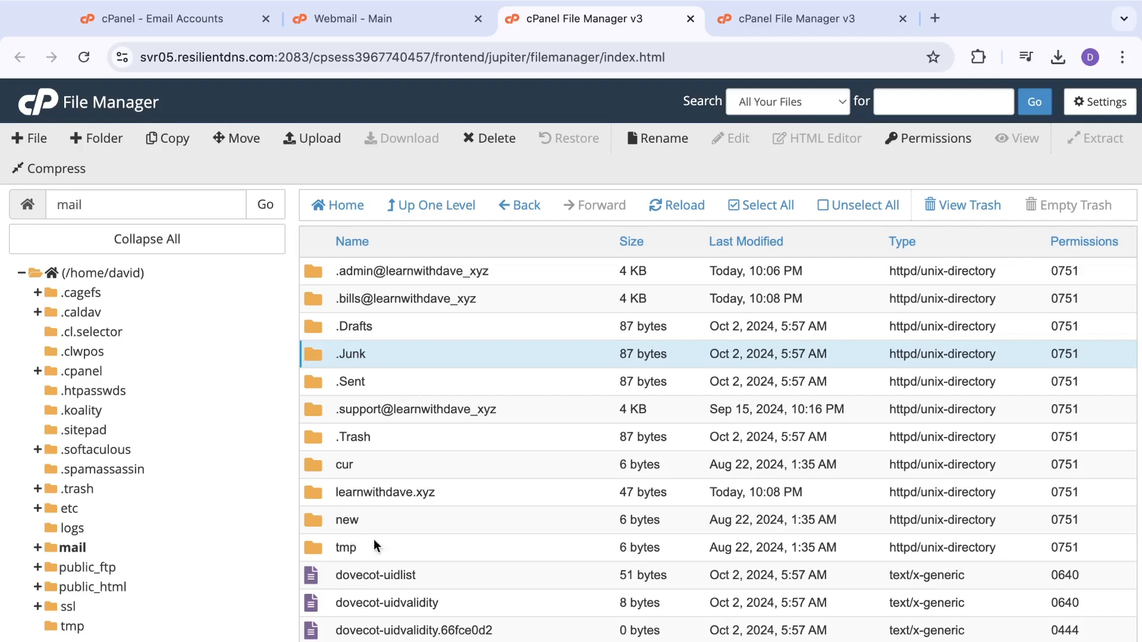
click(440, 217)
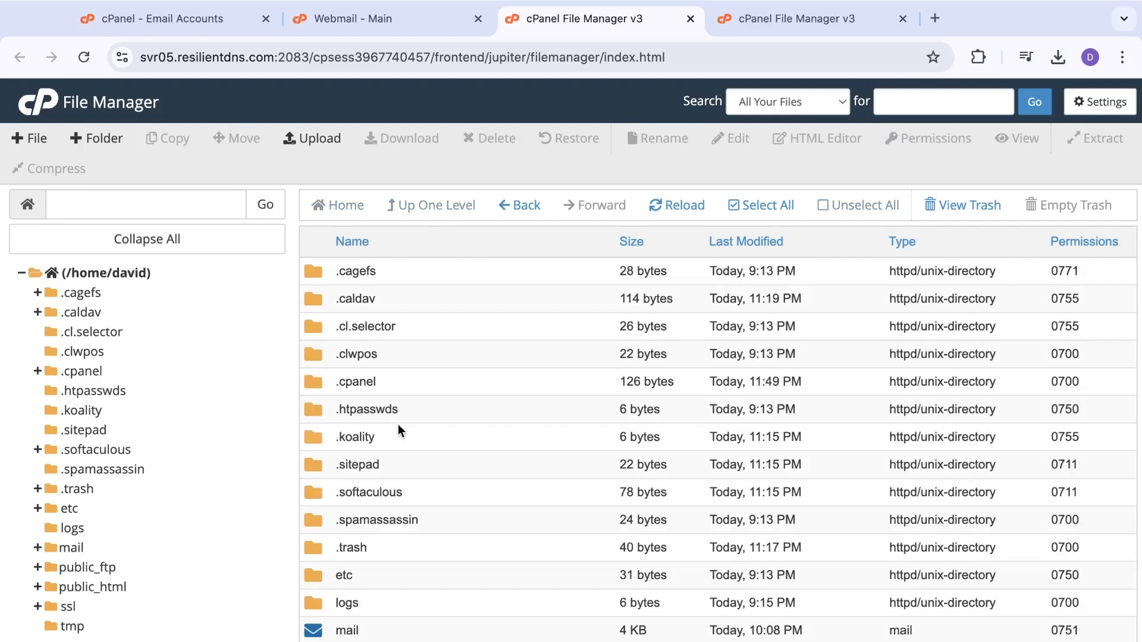
scroll(398, 424, down, 5)
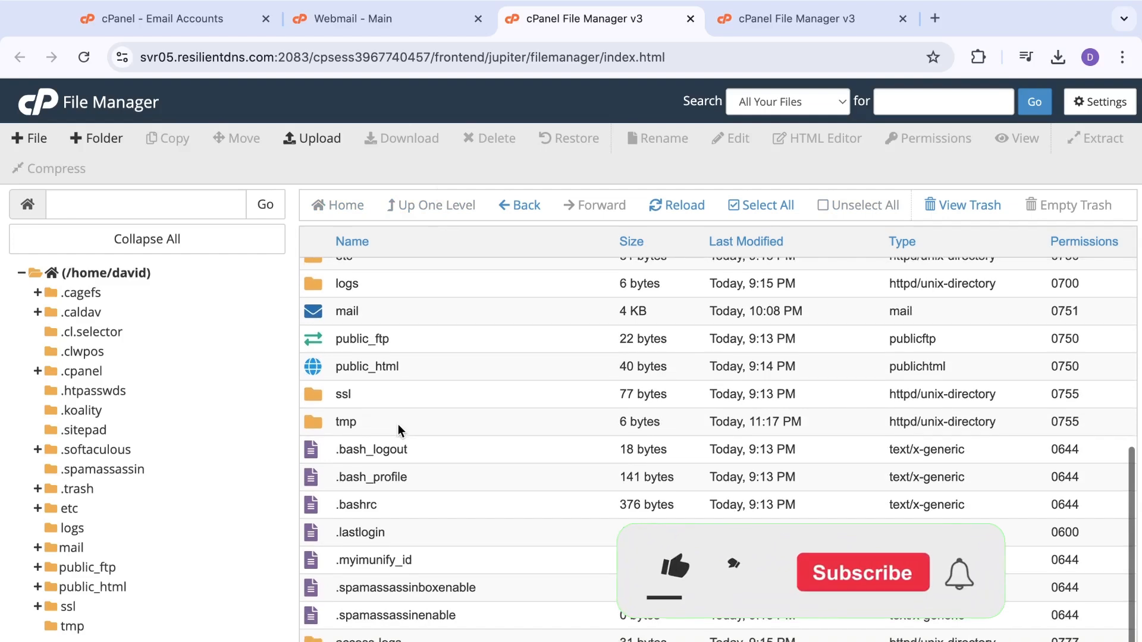
scroll(397, 425, up, 3)
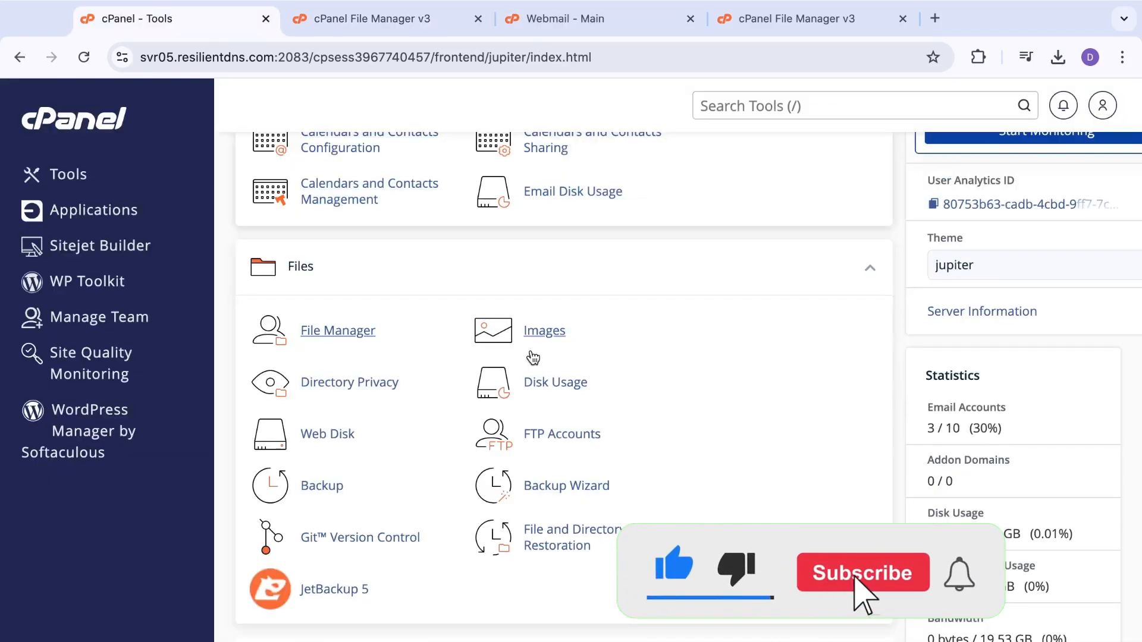
scroll(530, 349, up, 3)
scroll(531, 351, up, 3)
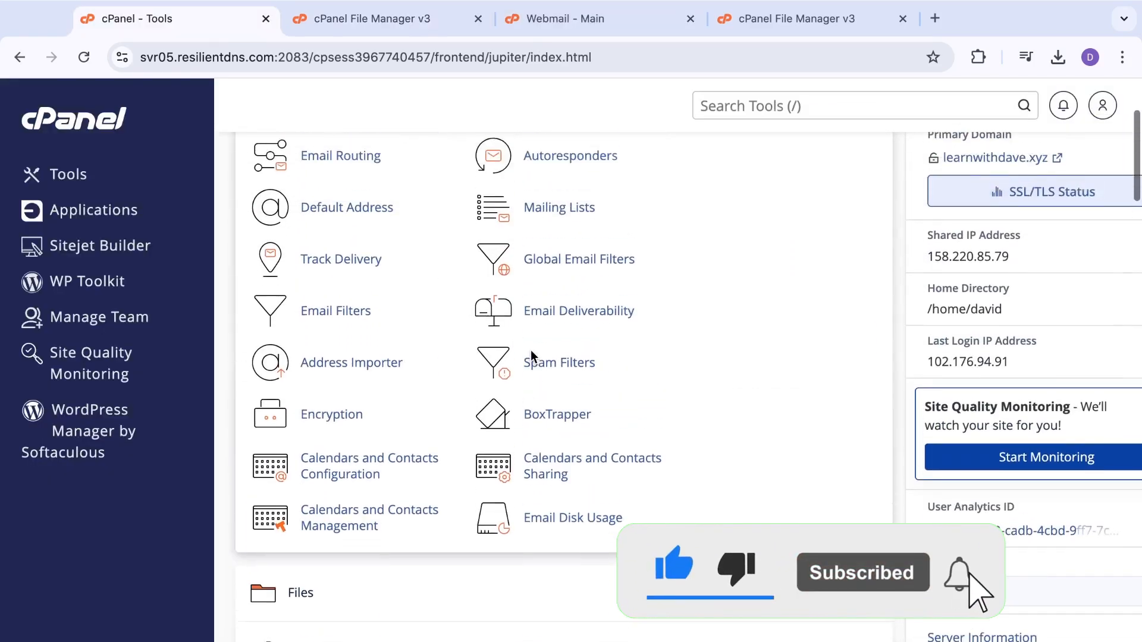
scroll(530, 349, up, 4)
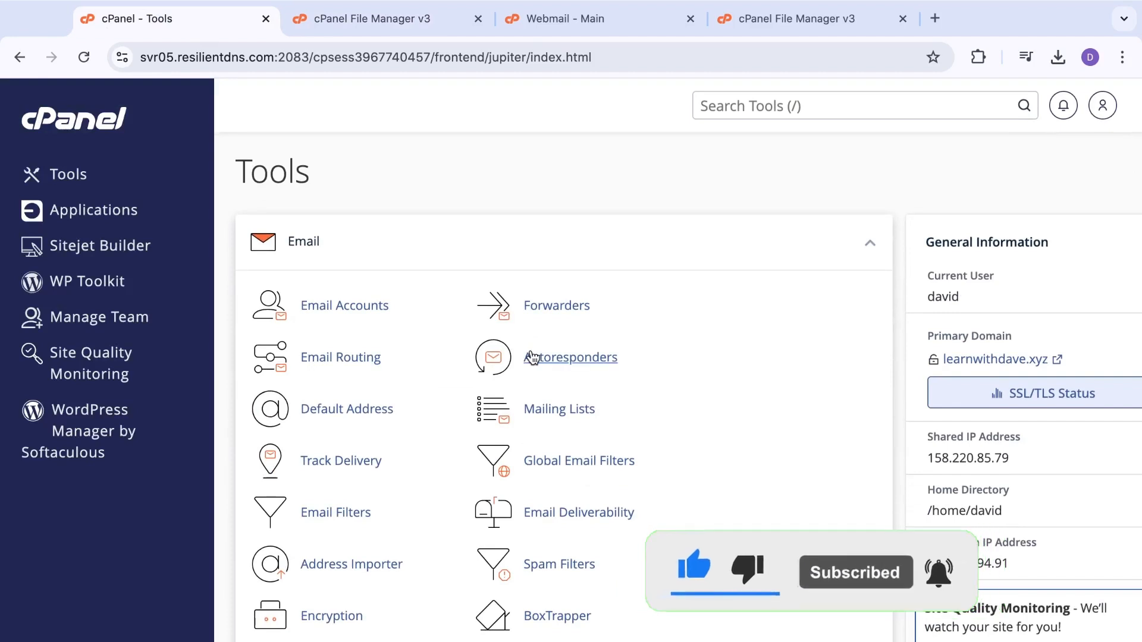
scroll(531, 357, down, 2)
scroll(531, 357, up, 2)
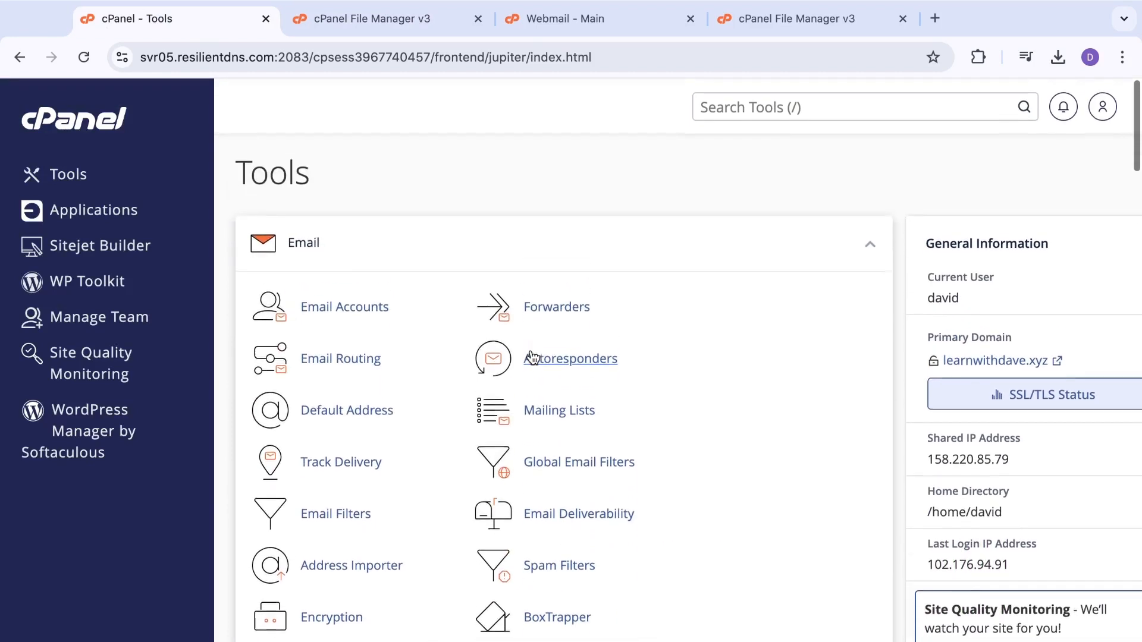
scroll(531, 356, down, 3)
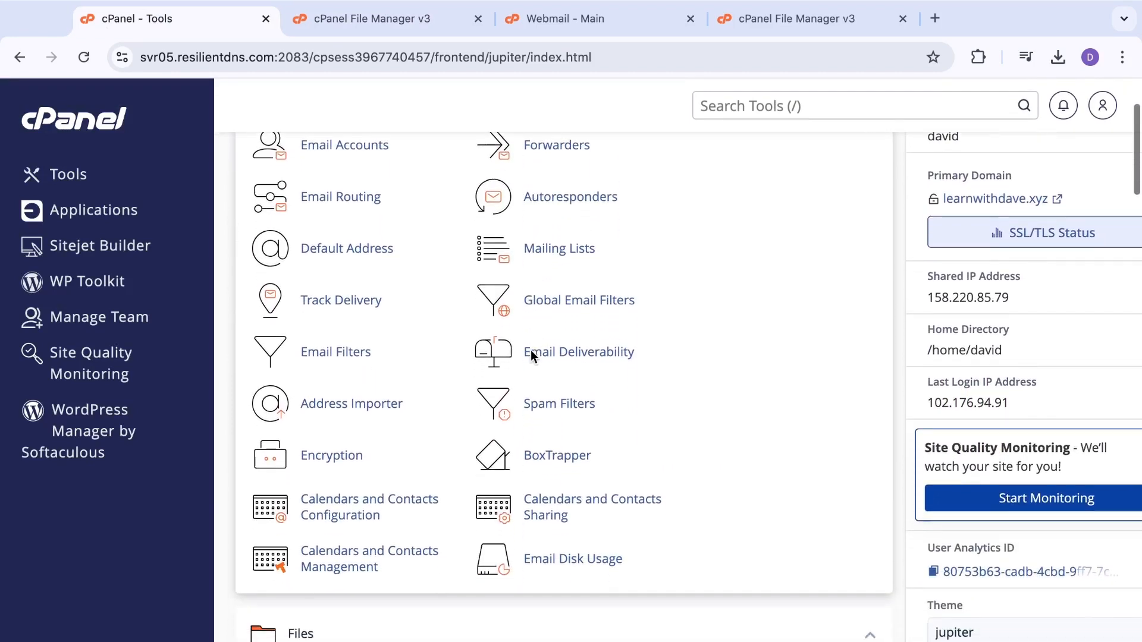
scroll(531, 355, down, 1)
scroll(532, 357, up, 4)
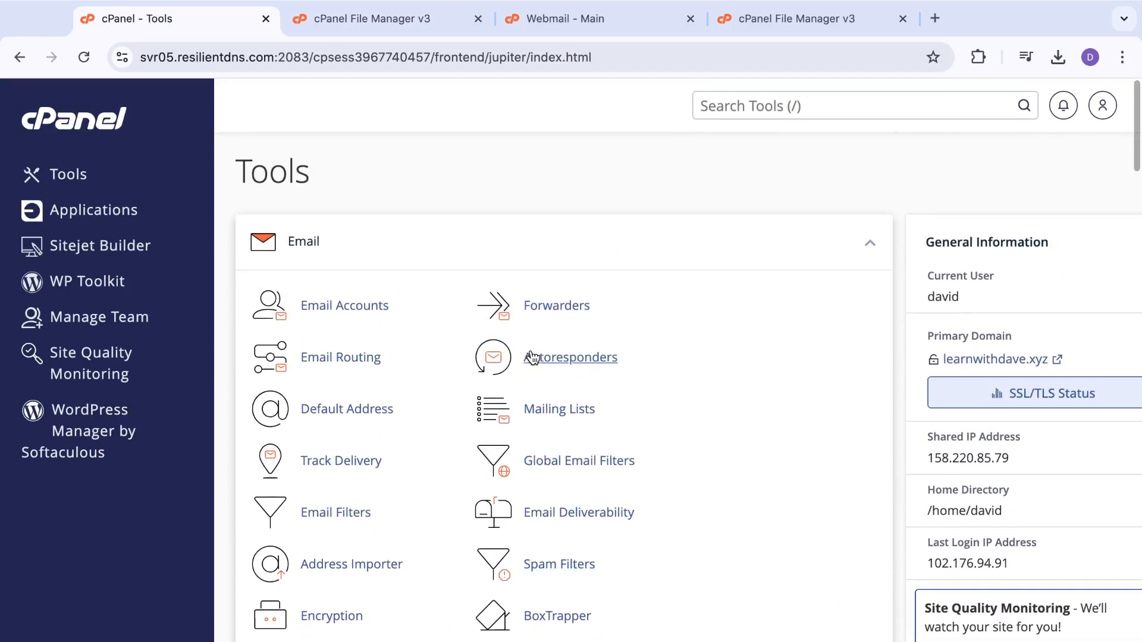